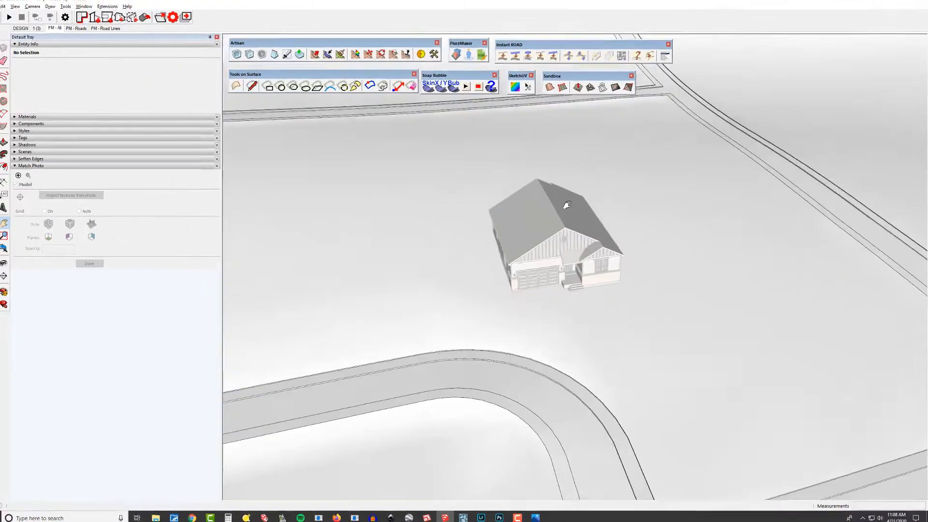
Hide the terrain and roads group around the house and turn off the display of hidden objects
scroll(582, 218, "down", 2)
middle_click_drag(595, 218, 584, 216, "shift")
scroll(568, 247, "down", 4)
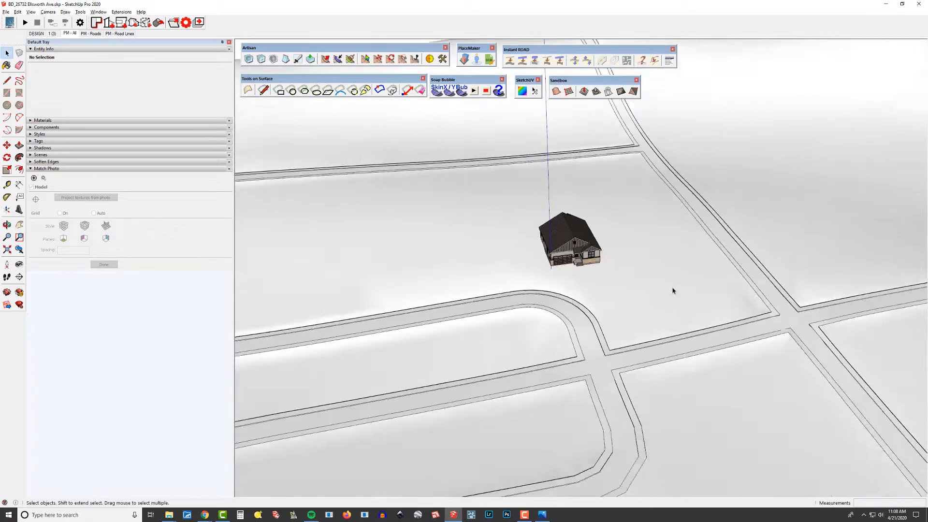
middle_click_drag(673, 290, 438, 228)
left_click(658, 247)
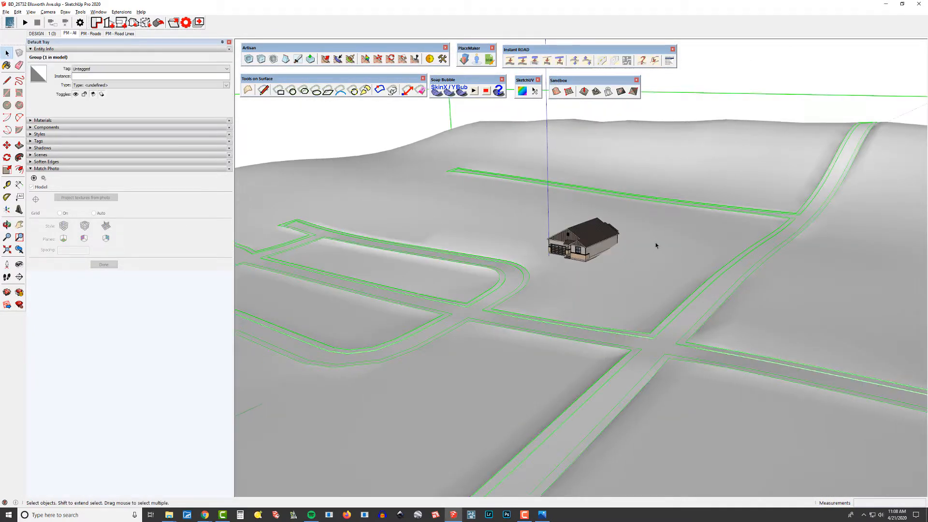
key("h")
middle_click_drag(554, 319, 637, 175)
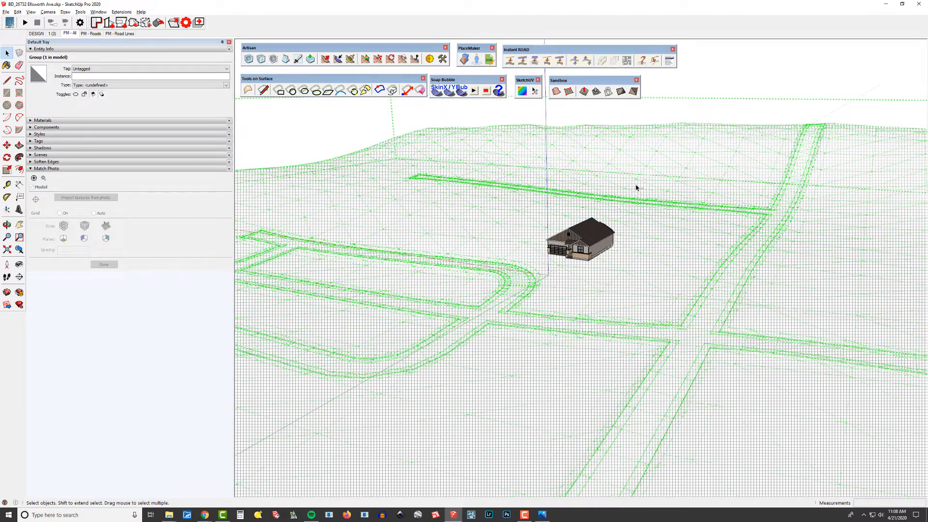
left_click(636, 196)
Turn off the display of hidden geometry so that only the house model is shown
scroll(629, 266, "up", 6)
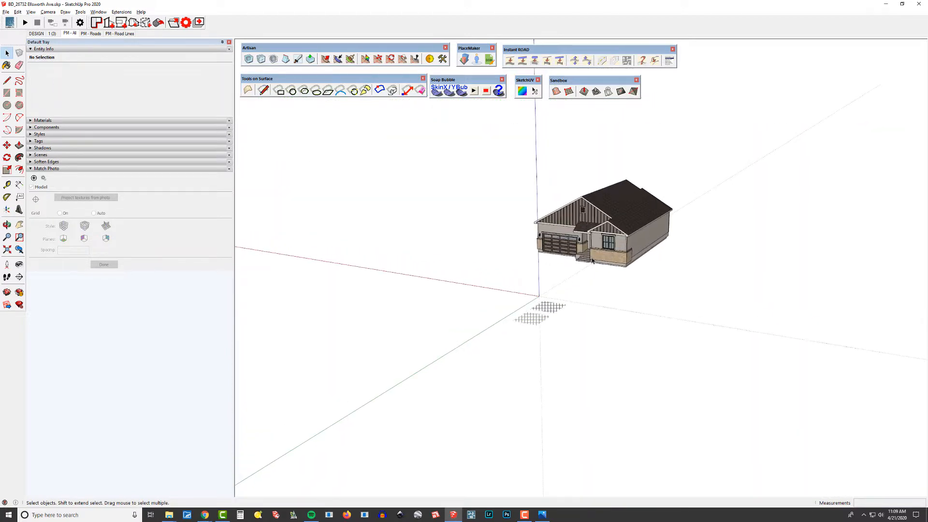
middle_click_drag(604, 236, 621, 230)
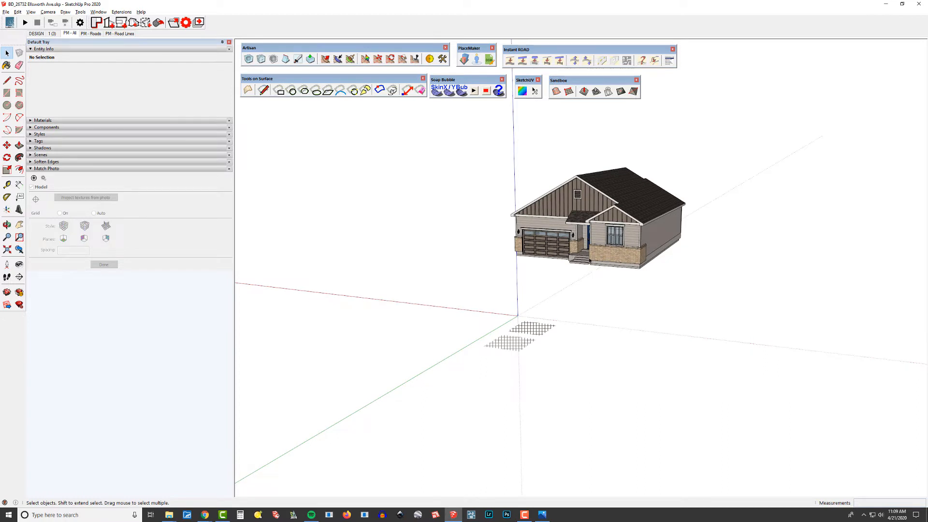
left_click(30, 11)
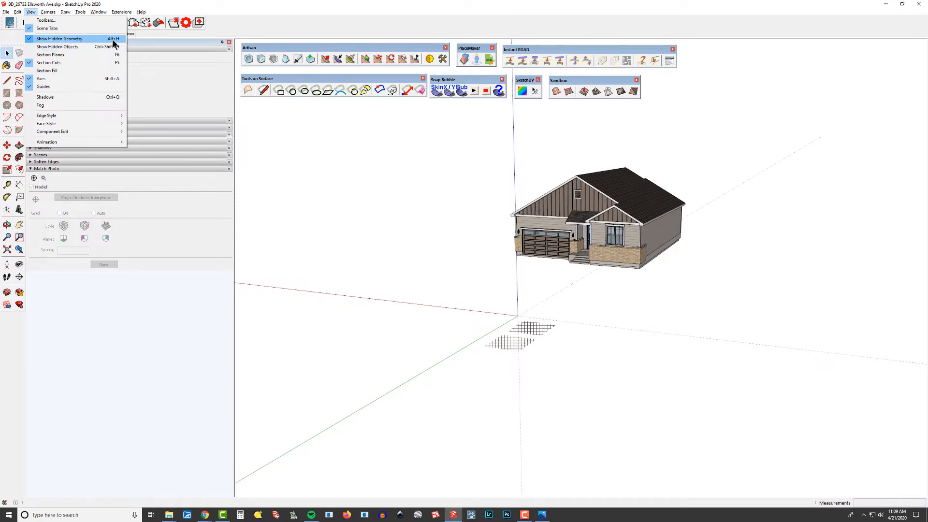
left_click(576, 344)
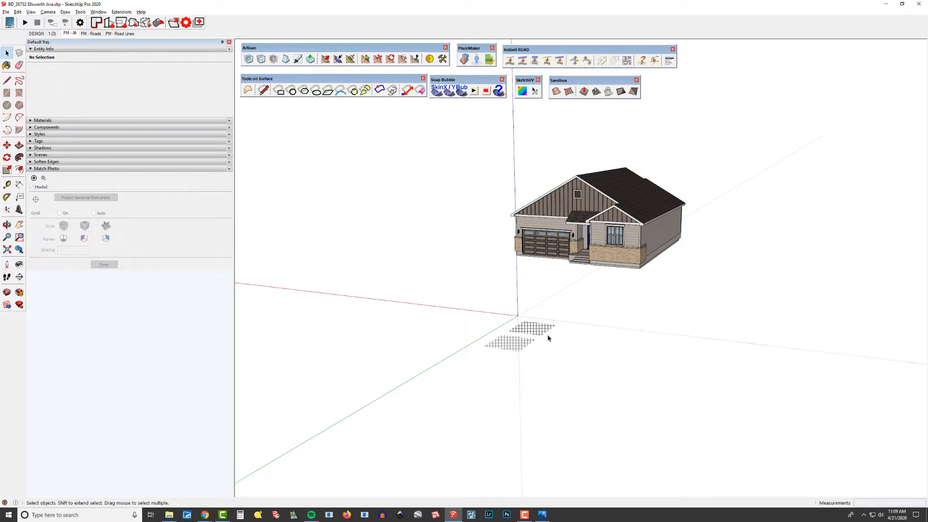
middle_click_drag(548, 341, 738, 300)
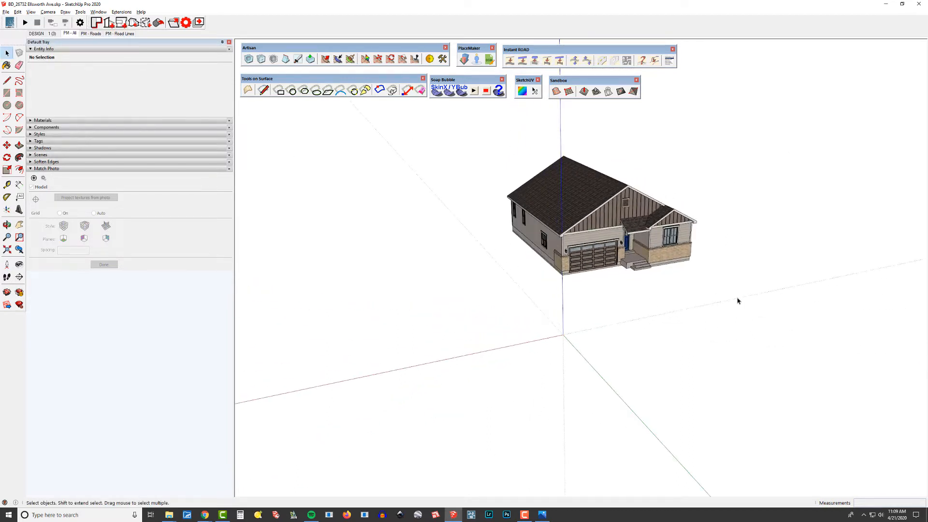
Bring Landscape Plan.jpg from the RESOURCES folder into the house model as an image on the ground
key("alt+Tab")
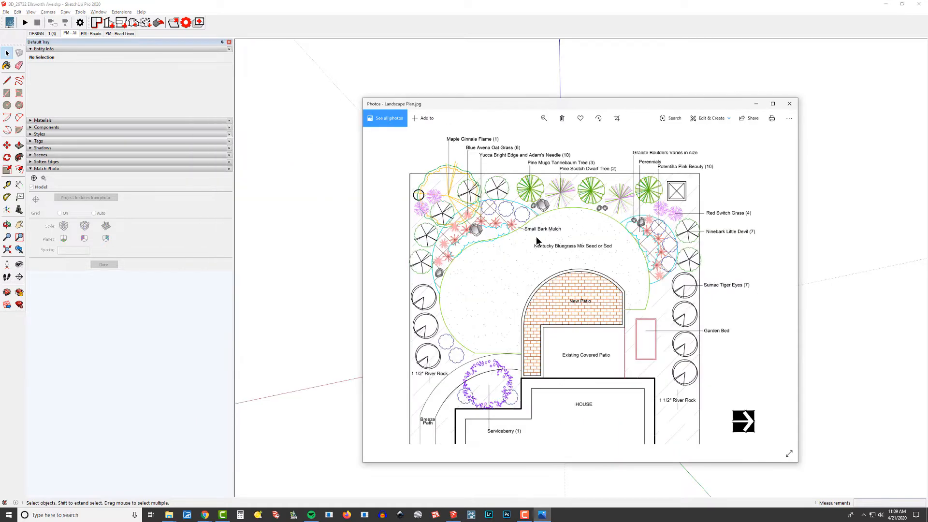
key("alt+Tab")
key("alt+Tab")
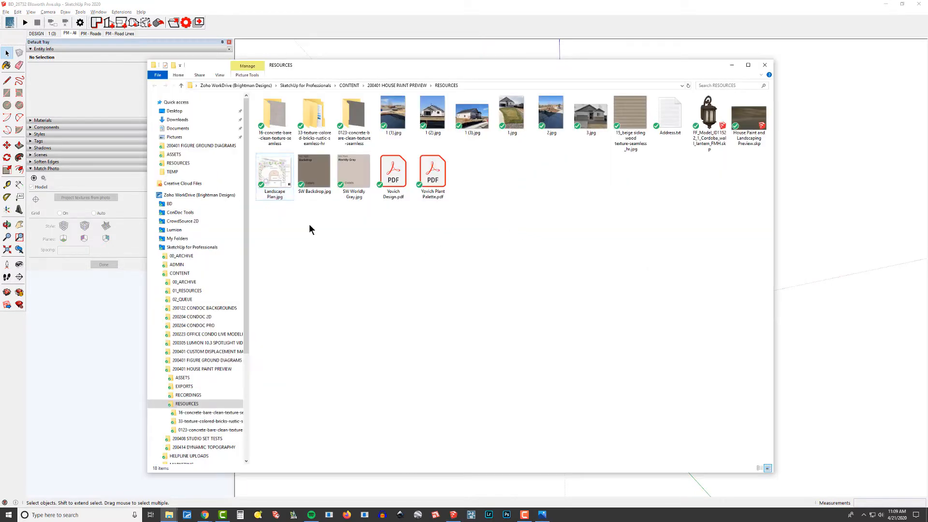
left_click(292, 183)
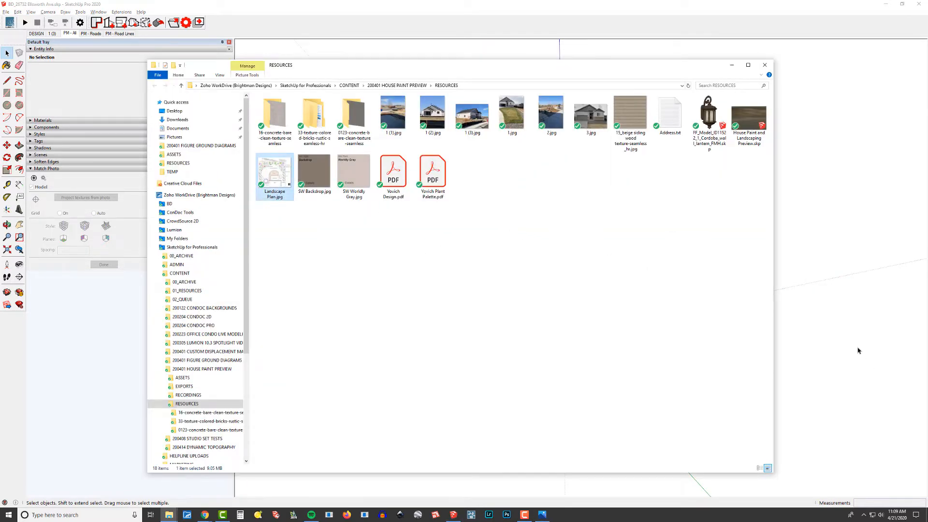
left_click(819, 352)
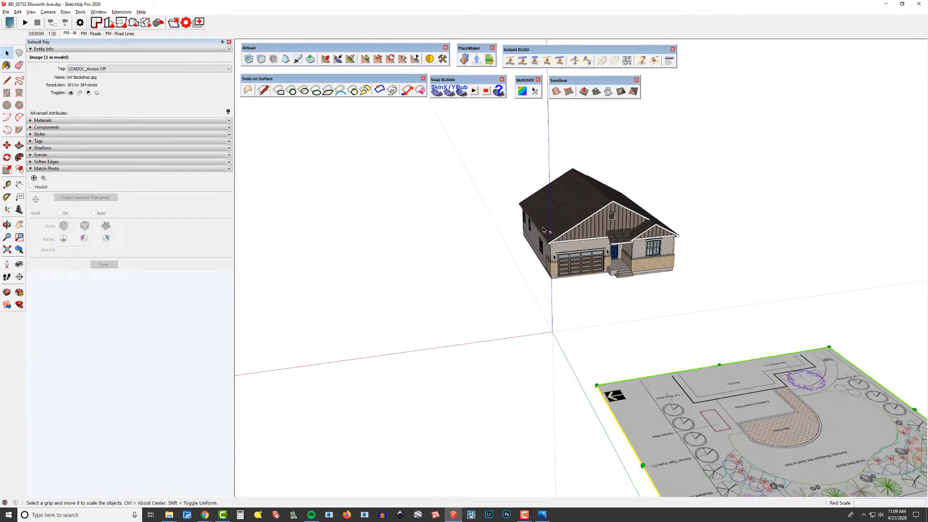
Rotate the landscape plan image flat on the ground by 180 degrees
middle_click_drag(616, 317, 708, 346)
key("q")
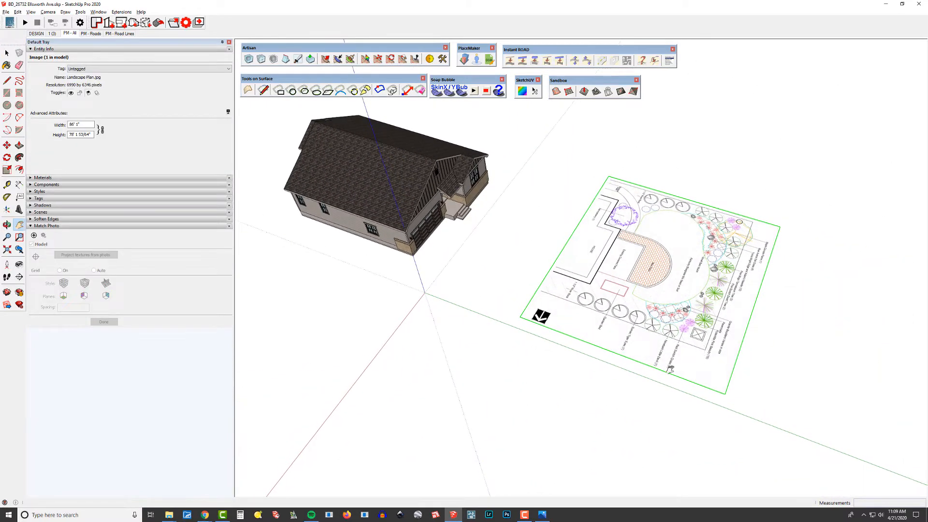
left_click(598, 270)
left_click(678, 307)
left_click(748, 209)
type("180")
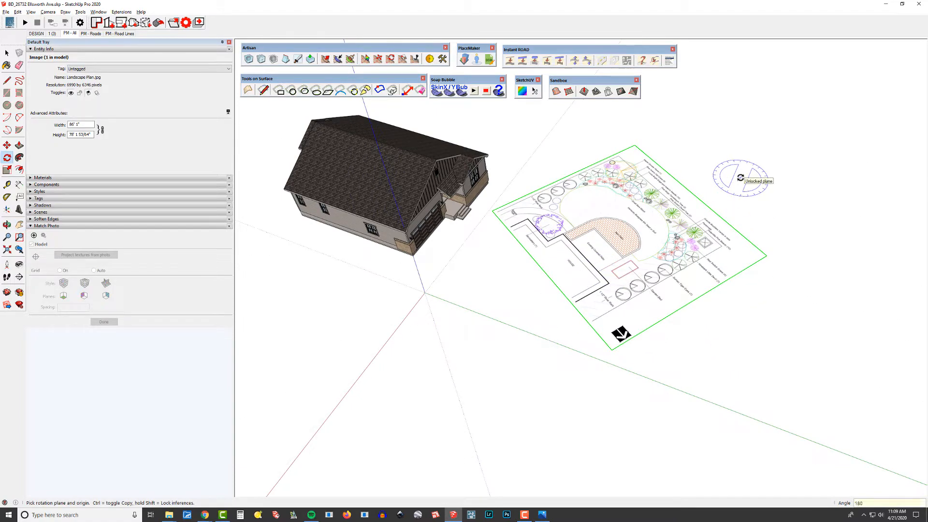
key("Return")
middle_click_drag(725, 276, 497, 271)
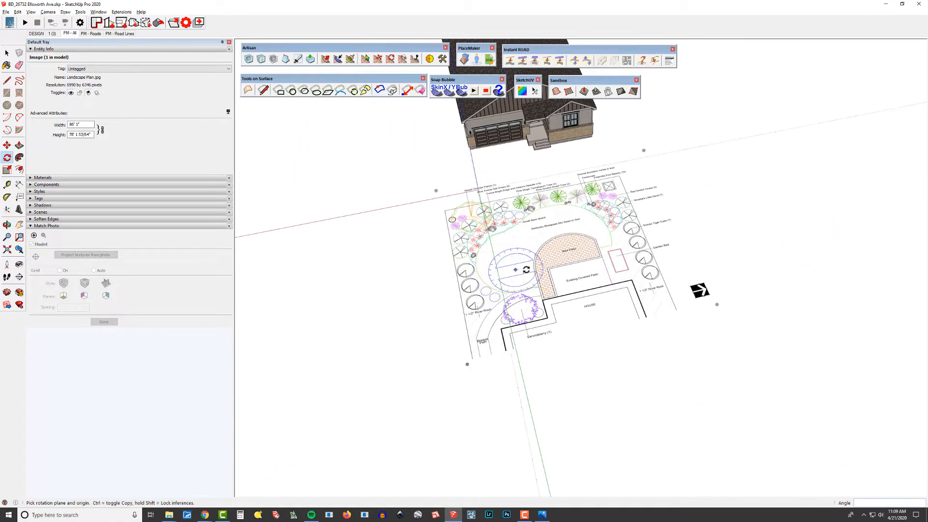
key("space")
Explode the landscape plan image and make a group from the resulting face and edges
scroll(557, 251, "up", 3)
middle_click_drag(557, 252, 589, 251)
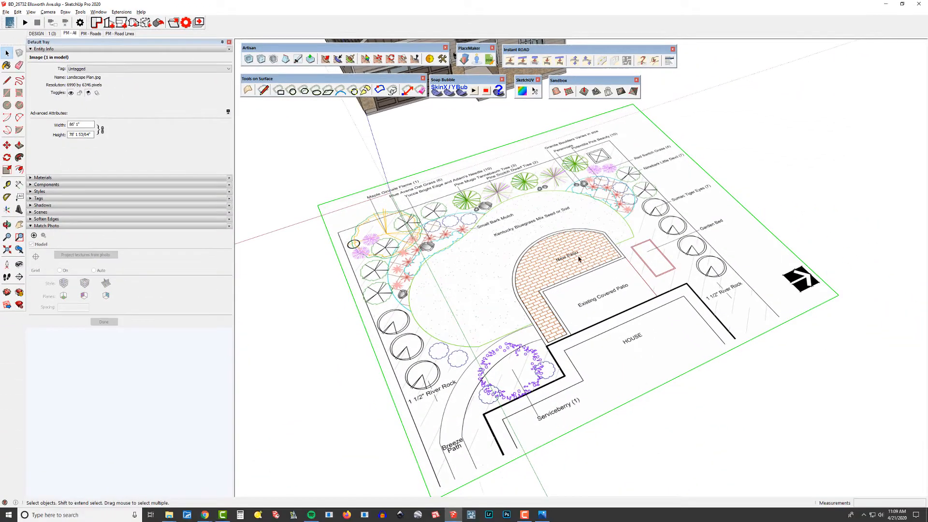
right_click(829, 367)
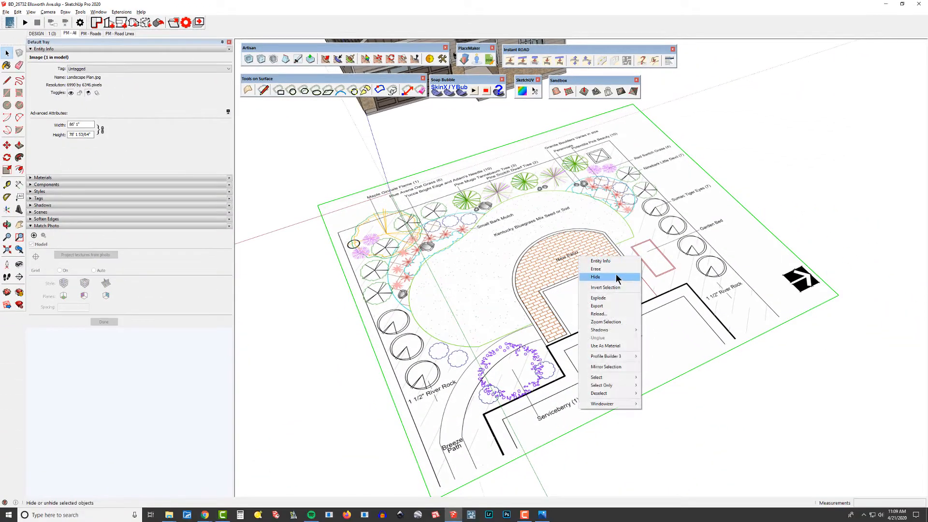
left_click(621, 298)
right_click(559, 226)
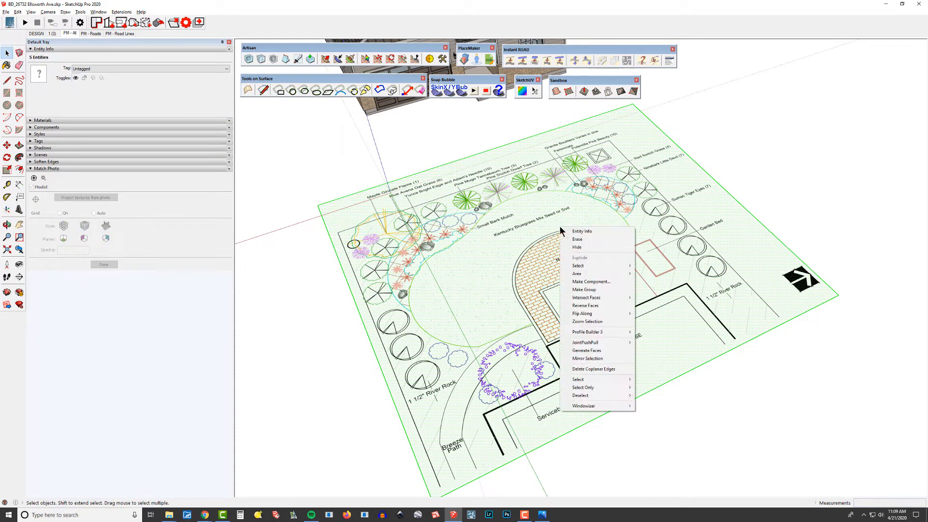
left_click(584, 289)
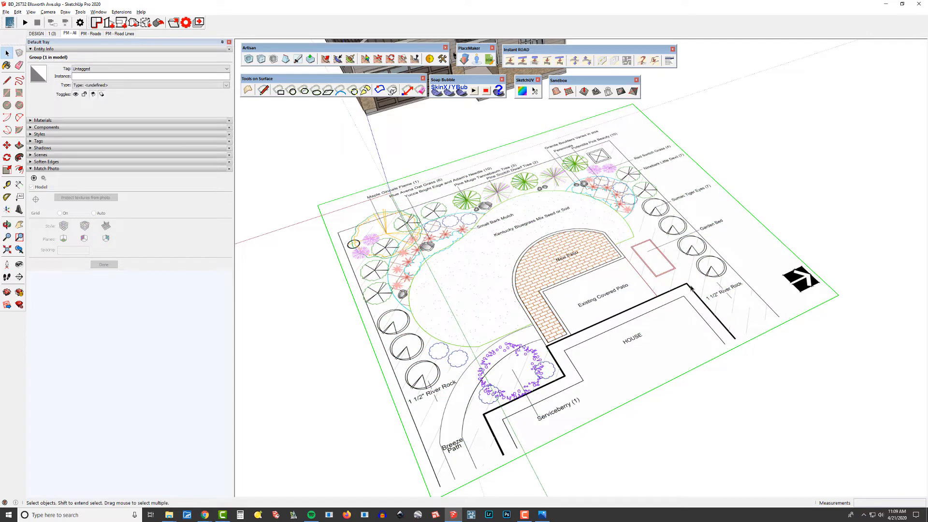
Open the landscape plan group, inspect the textured face inside it, and leave the group
scroll(691, 288, "down", 2)
middle_click_drag(743, 296, 550, 264)
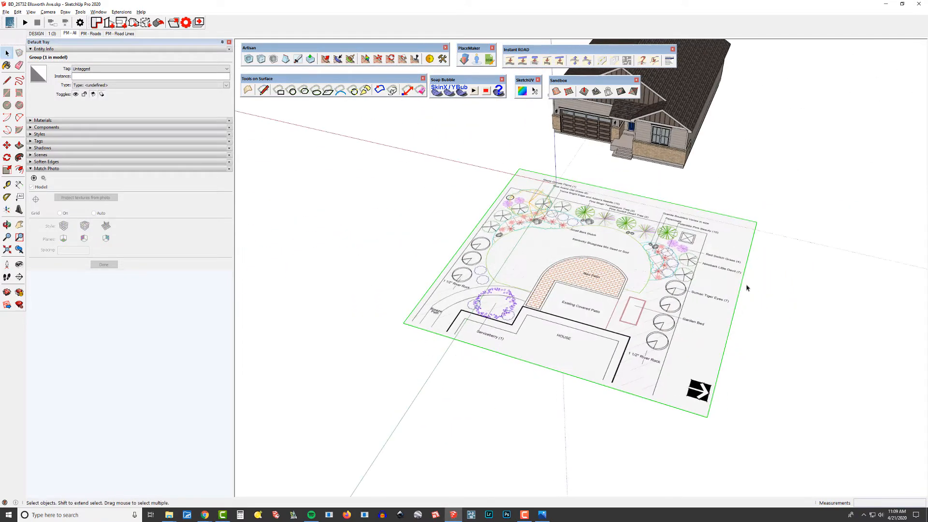
double_click(618, 278)
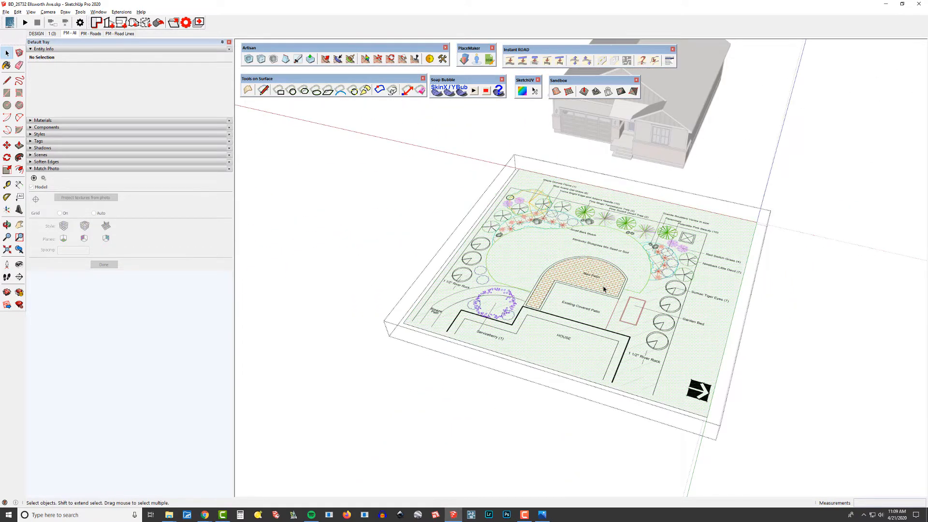
left_click(642, 272)
left_click(630, 300)
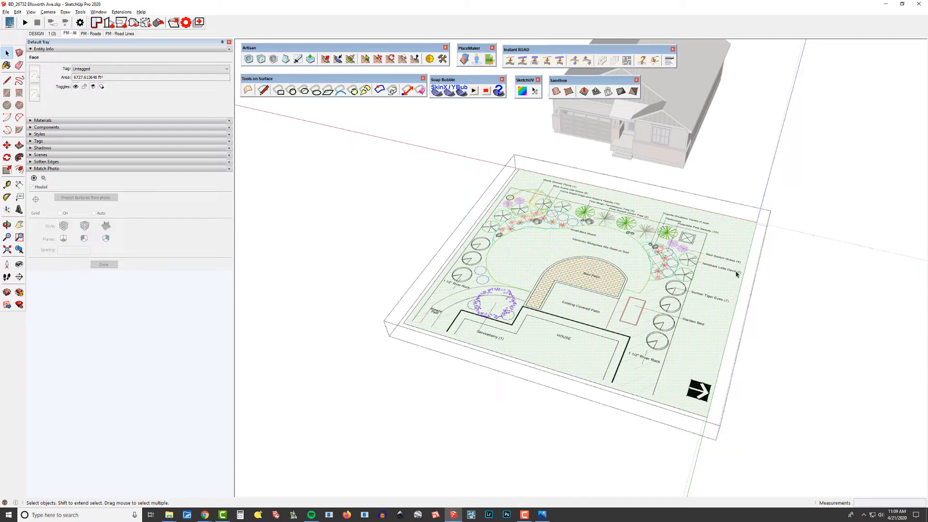
middle_click_drag(456, 204, 667, 317)
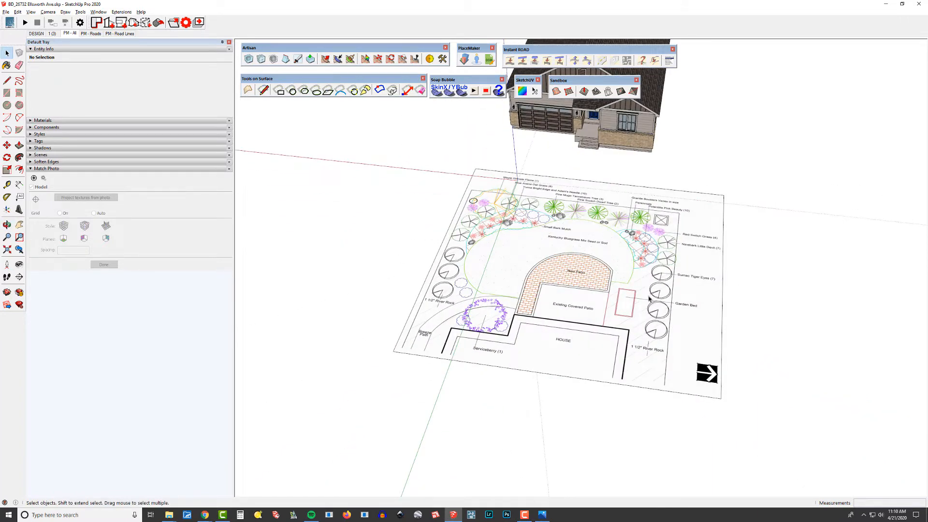
Move the landscape plan group by its inner house-outline corner onto the matching rear corner of the house model
scroll(651, 302, "up", 4)
key("m")
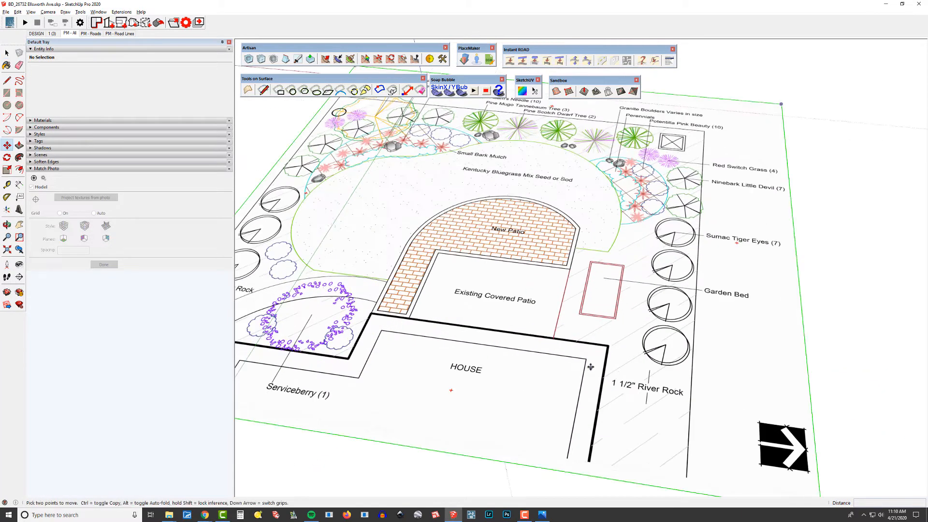
left_click(585, 358)
scroll(585, 357, "down", 4)
middle_click_drag(739, 257, 503, 195)
scroll(491, 208, "up", 5)
left_click(479, 234)
scroll(673, 271, "down", 1)
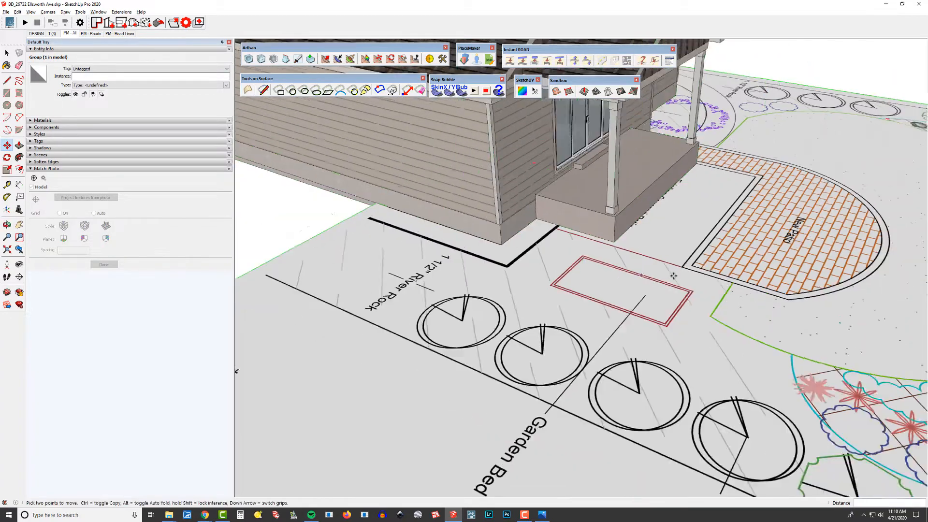
Enlarge the landscape plan group slightly and uniformly from its outer corner, beyond the Maple Ginnale Flame label
middle_click_drag(673, 273, 382, 271)
scroll(445, 270, "down", 1)
middle_click_drag(495, 271, 387, 259)
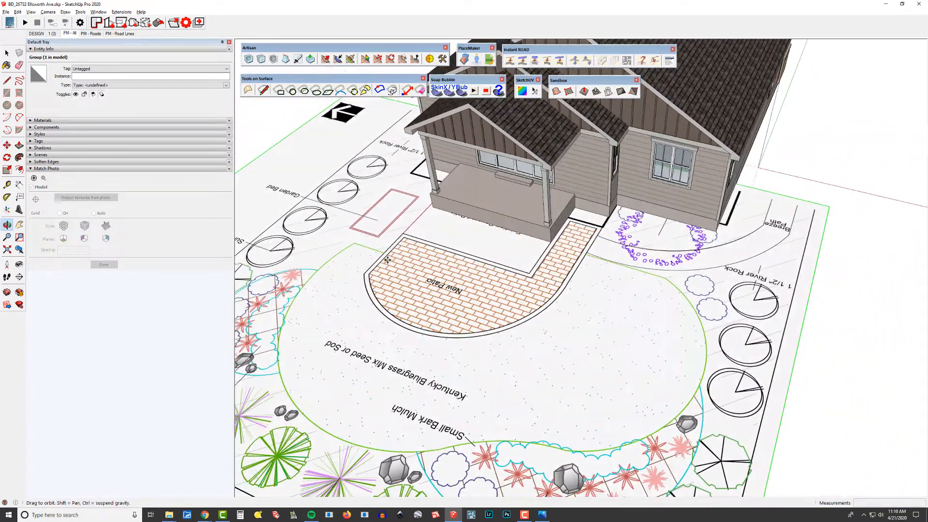
scroll(493, 208, "down", 1)
scroll(609, 222, "down", 3)
key("s")
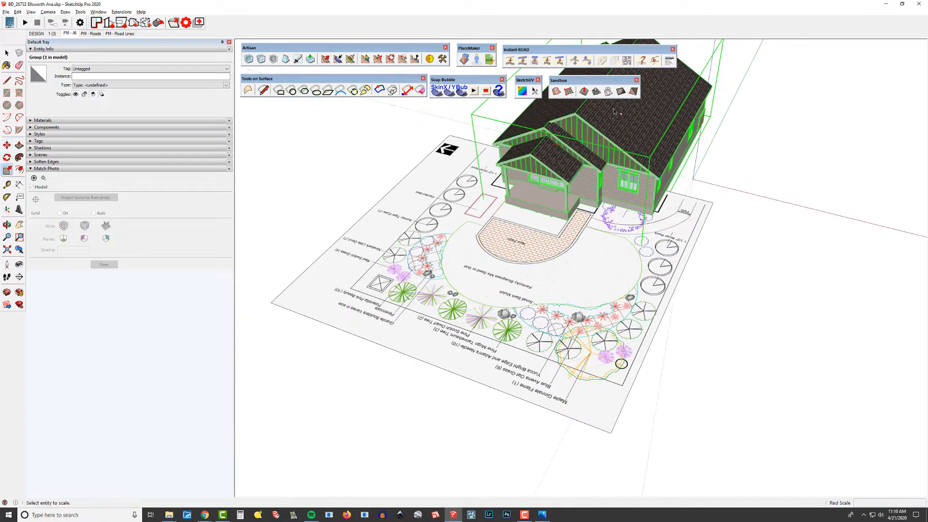
left_click(616, 267)
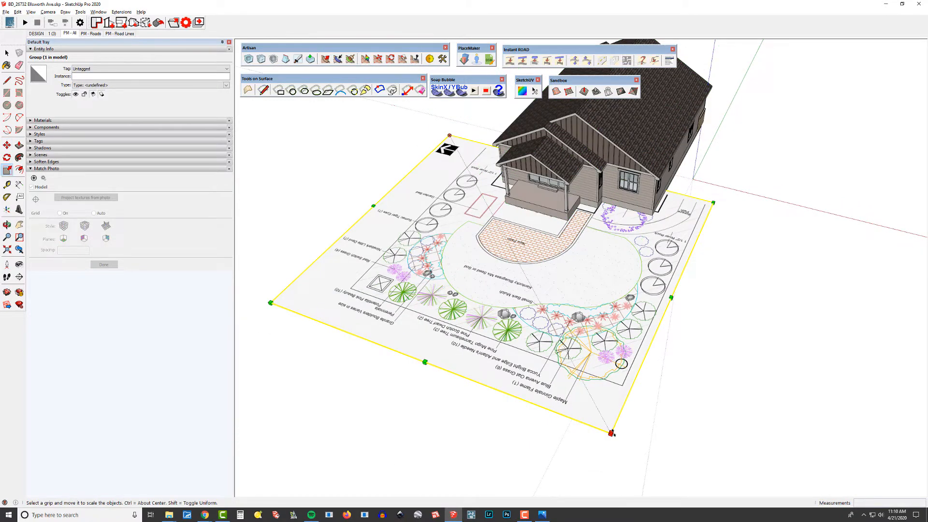
left_click(612, 434)
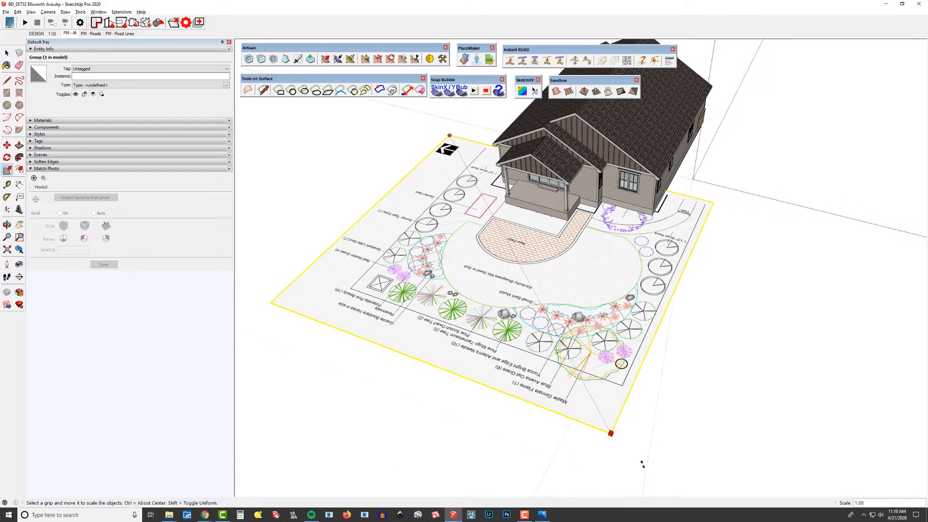
left_click(649, 476)
Move the landscape plan group about 13' away from the house so its drawn house outline lies clear of the patio
middle_click_drag(570, 265, 628, 309)
scroll(641, 299, "down", 3)
key("m")
left_click(591, 285)
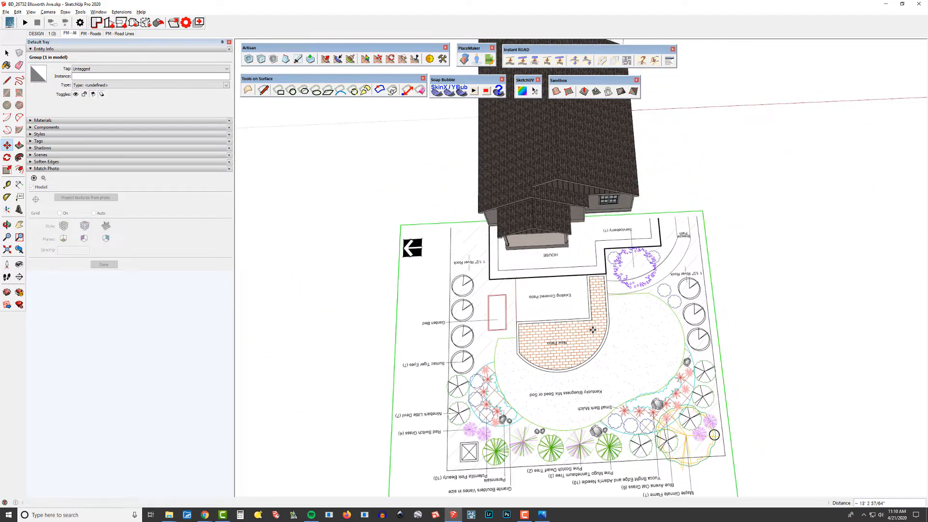
left_click(593, 329)
key("space")
Measure the rear wall behind the covered patio from one house corner to the other with the Tape Measure
scroll(505, 269, "up", 3)
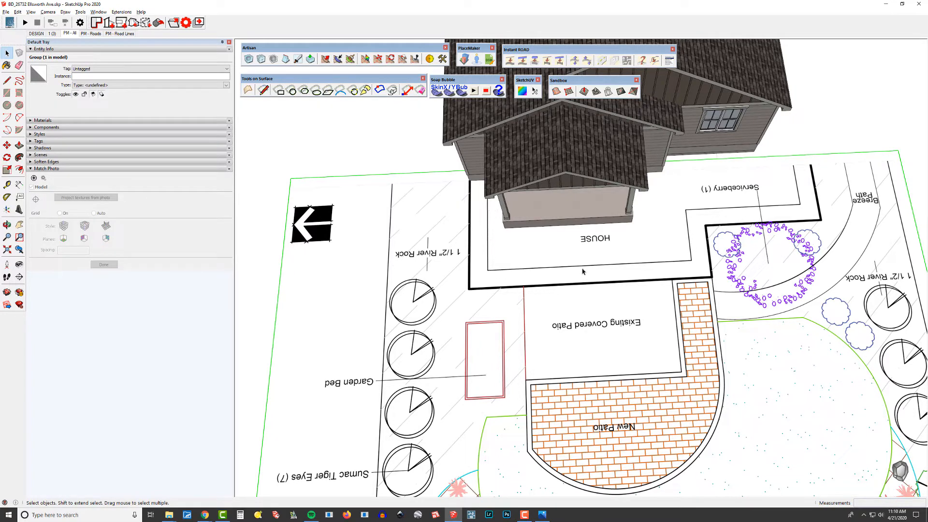
middle_click_drag(629, 273, 646, 238)
scroll(522, 215, "up", 4)
middle_click_drag(507, 203, 534, 179)
key("t")
scroll(461, 200, "up", 4)
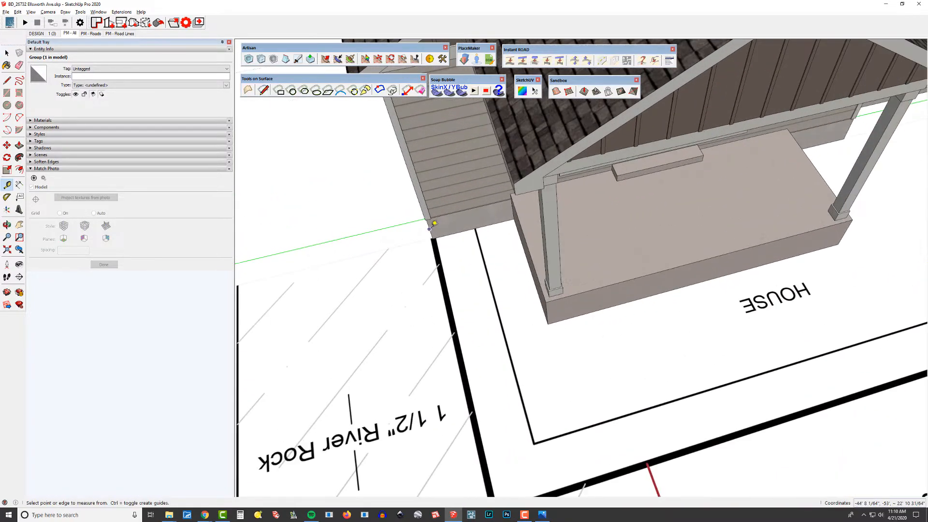
middle_click_drag(448, 209, 147, 259, "shift")
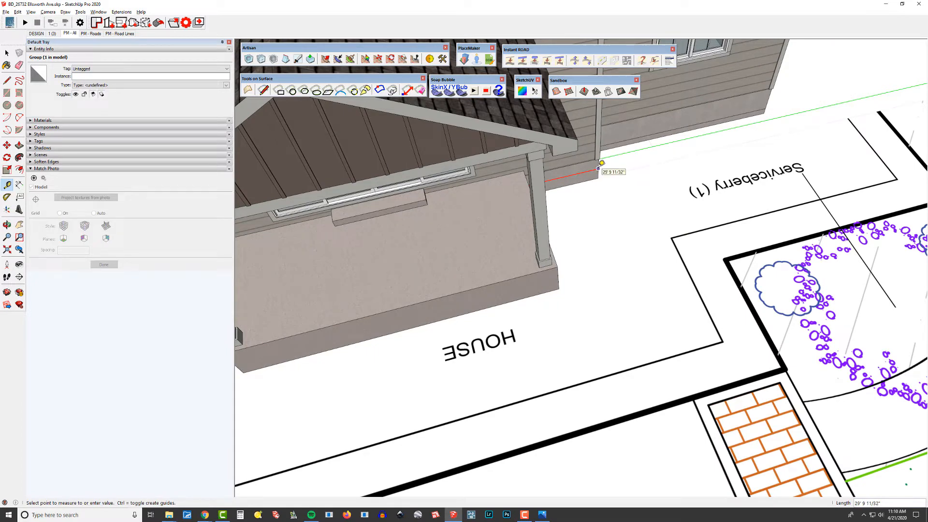
left_click(601, 163)
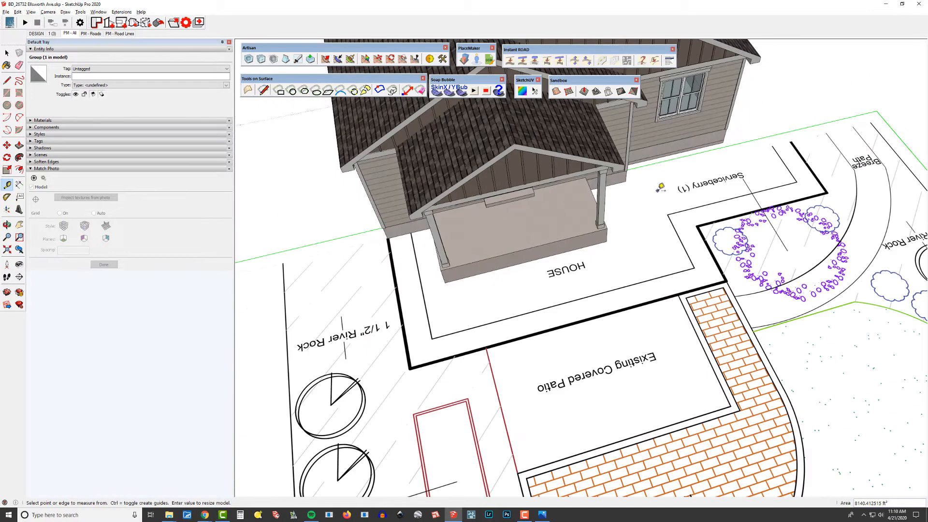
scroll(662, 186, "down", 6)
middle_click_drag(601, 346, 598, 351)
key("space")
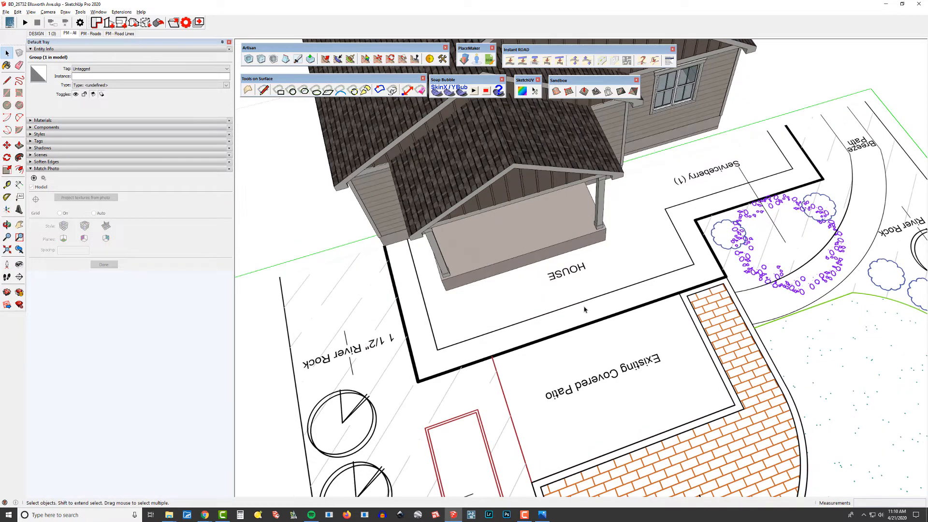
Open the landscape plan group, measure the rear line of its inner house outline, and resize the group to make that line 29'9"
double_click(556, 274)
scroll(556, 273, "down", 3)
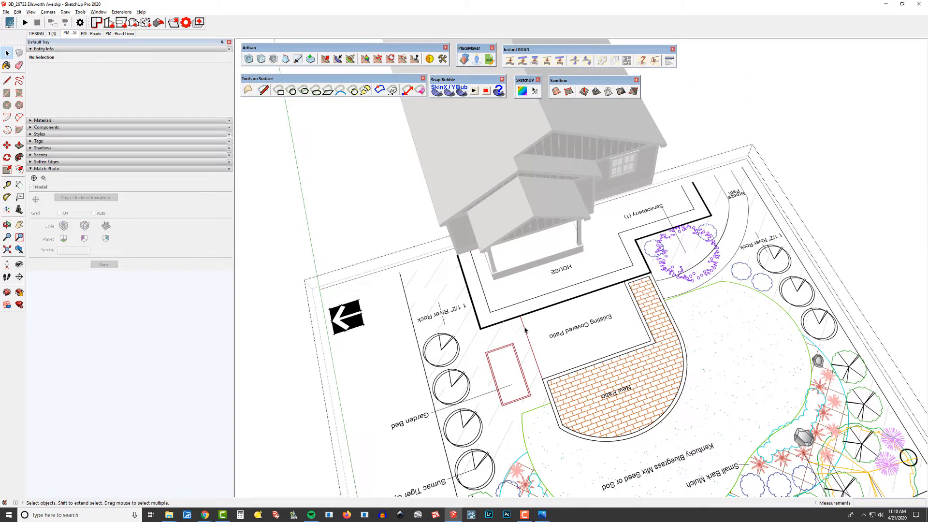
key("t")
scroll(525, 330, "up", 4)
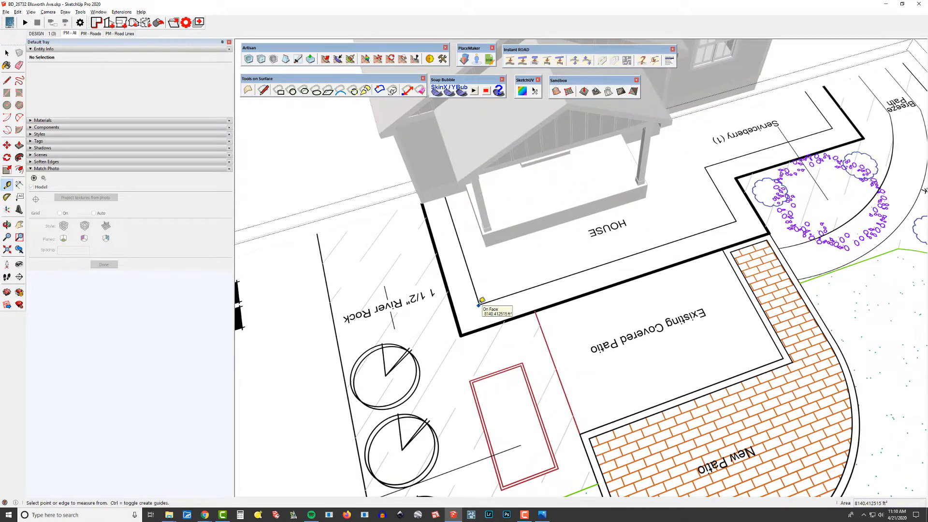
left_click(480, 302)
left_click(735, 221)
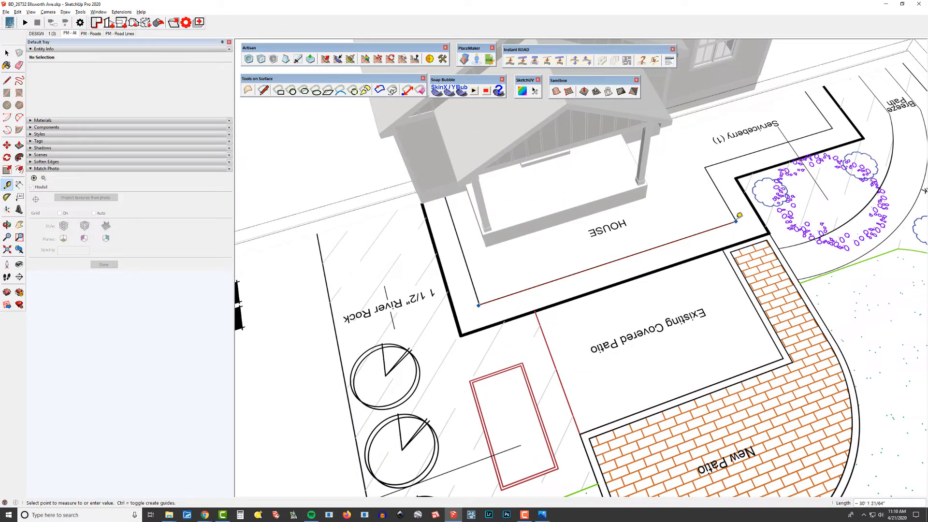
type("29")
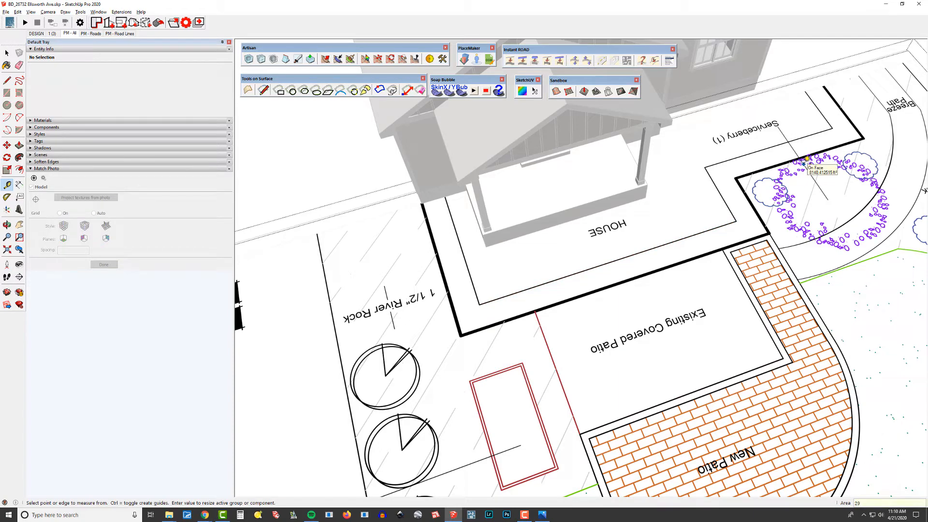
type("'9")
key("Return")
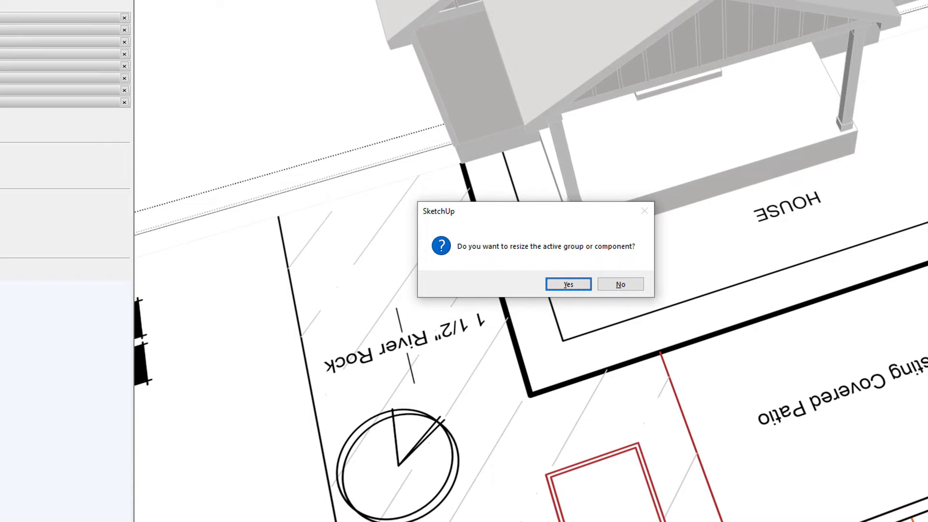
key("Return")
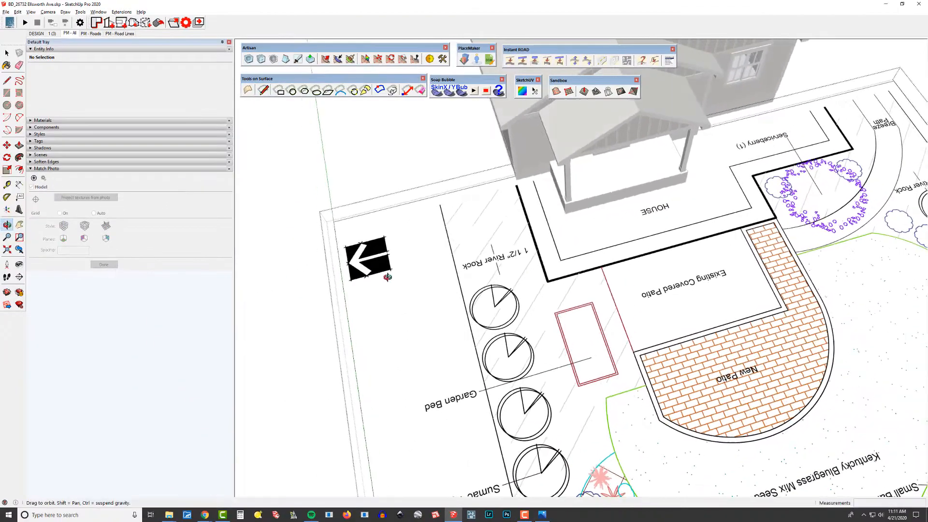
Move the landscape plan group by its inner house-outline corner onto the house's rear corner beside the 1 1/2" River Rock strip
middle_click_drag(704, 314, 755, 288)
key("space")
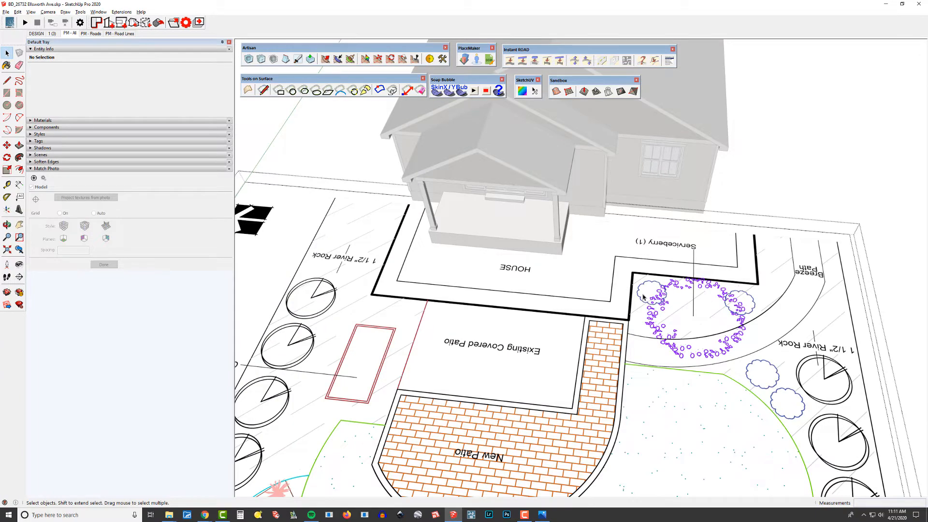
scroll(643, 297, "down", 3)
left_click(571, 344)
scroll(509, 287, "up", 3)
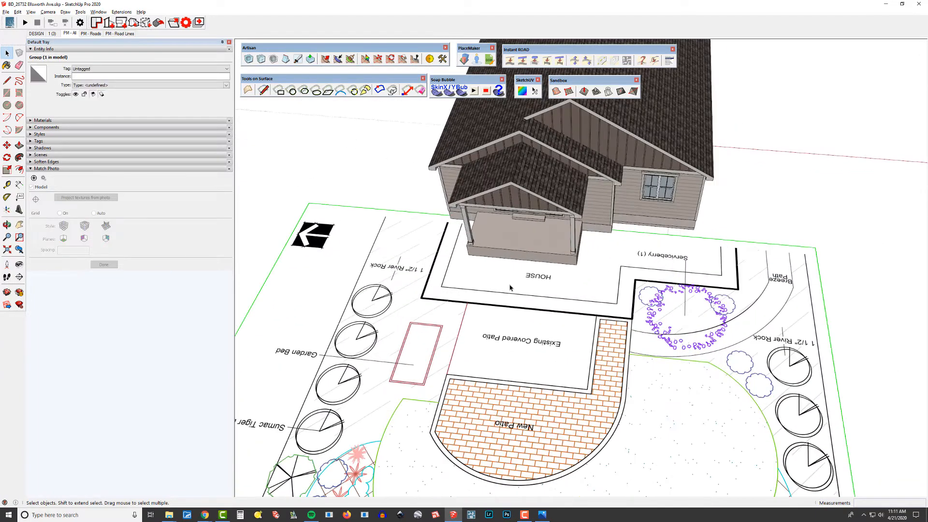
scroll(469, 288, "up", 2)
key("m")
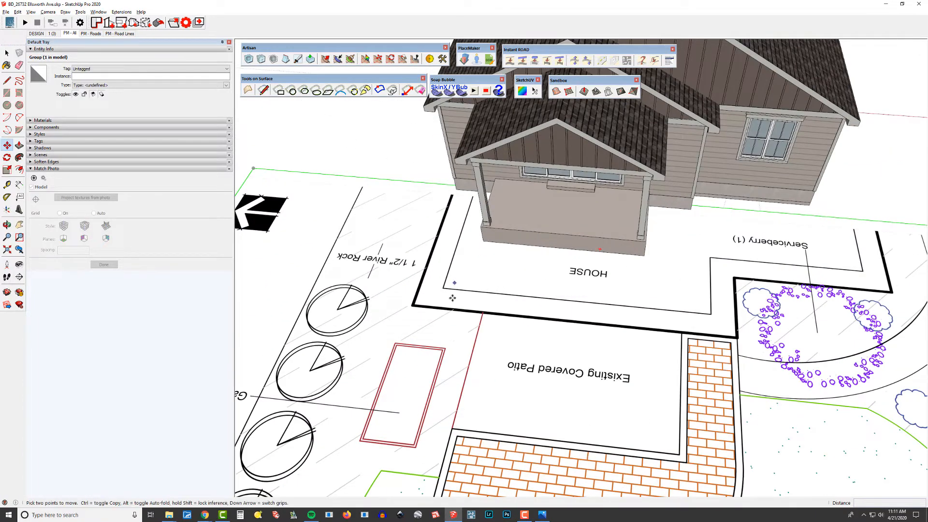
scroll(443, 287, "up", 5)
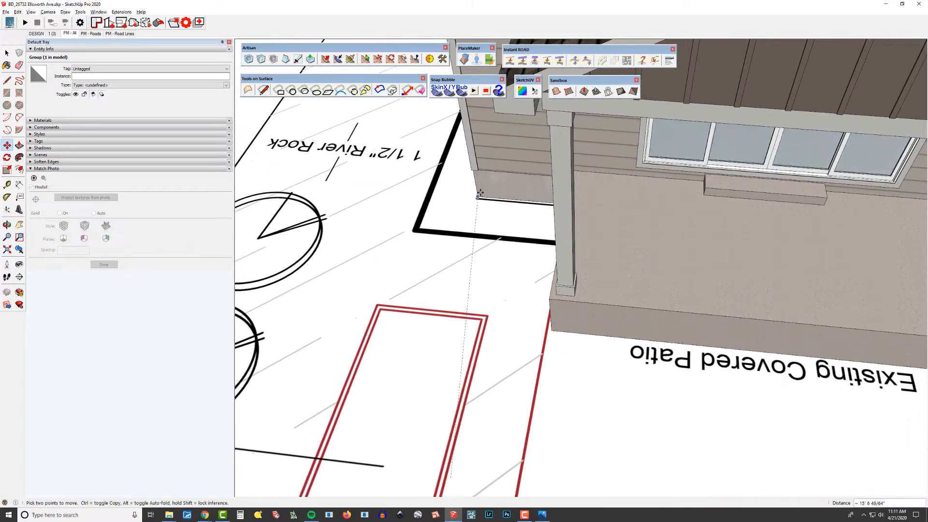
scroll(483, 194, "down", 8)
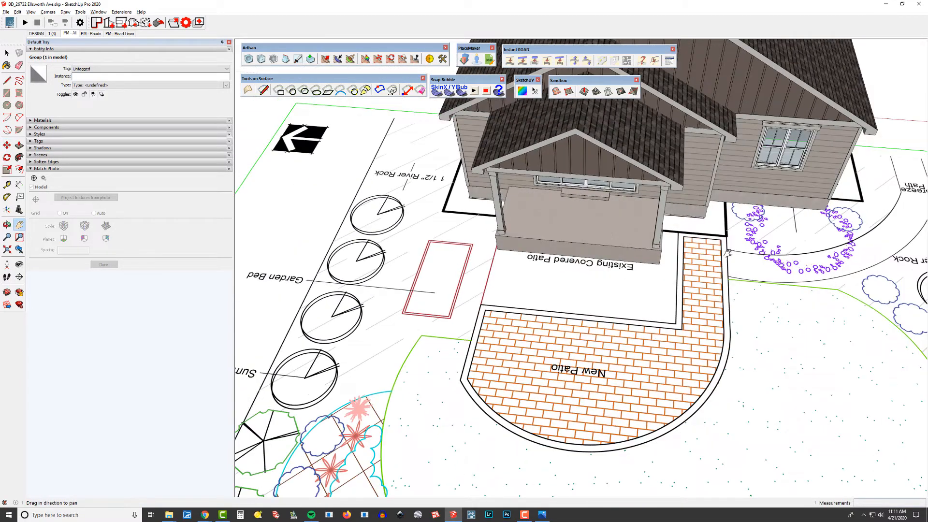
Scale the landscape plan group uniformly to about 0.98 from its outer corner near the Breeze Path
middle_click_drag(727, 252, 545, 211)
scroll(563, 270, "down", 5)
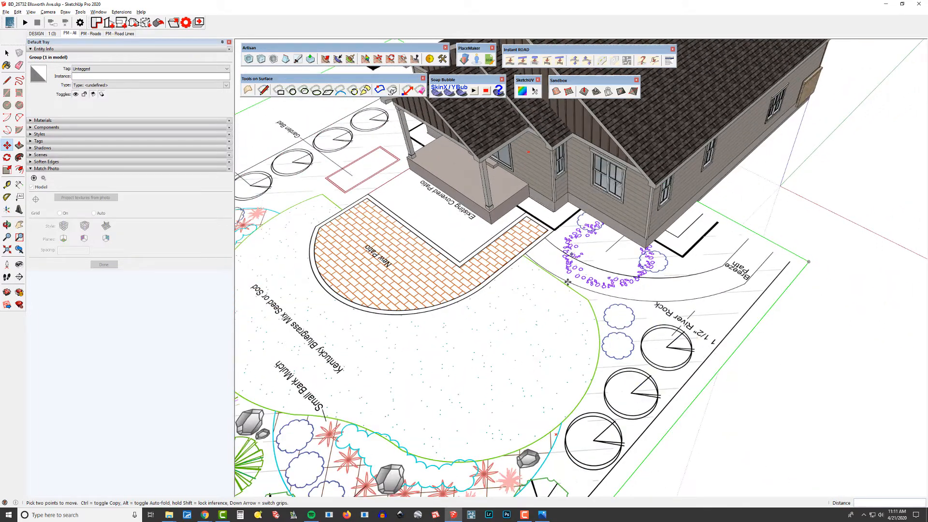
middle_click_drag(567, 281, 694, 231)
key("m")
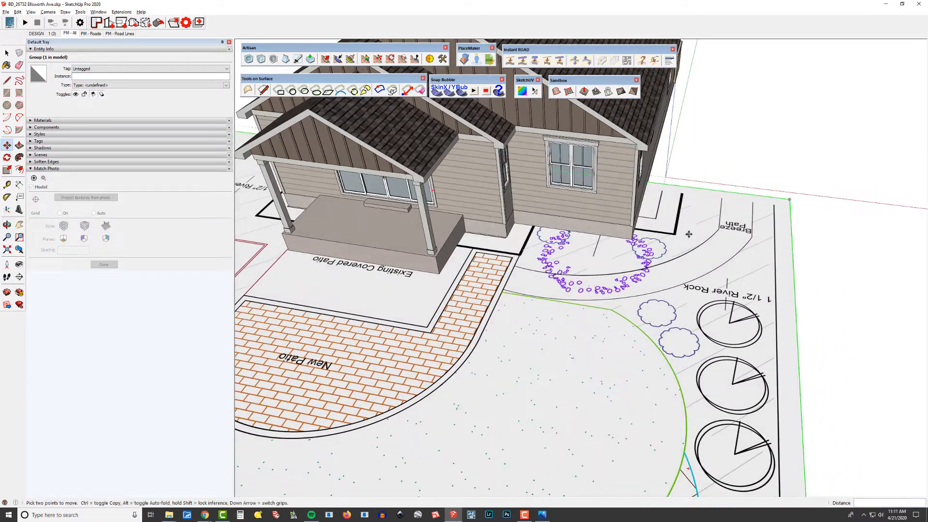
scroll(694, 232, "down", 3)
key("s")
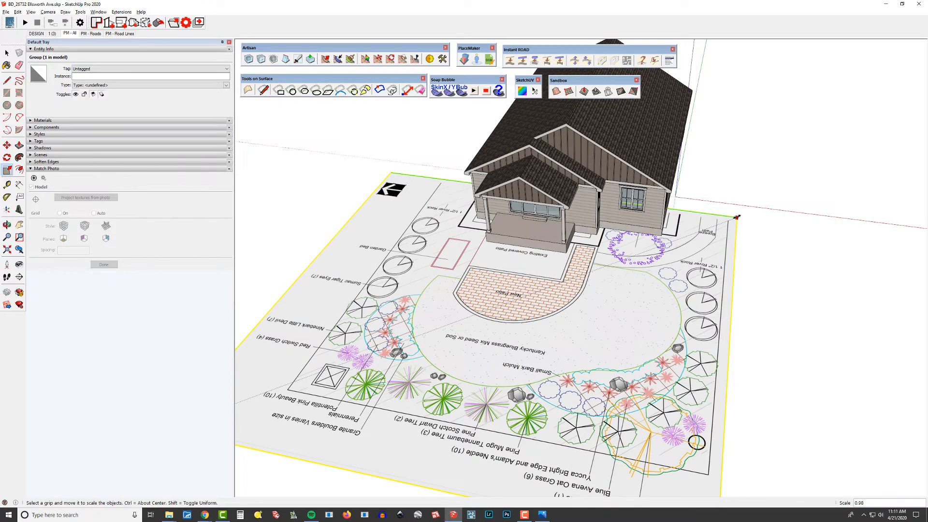
Measure the full rear width of the house from the corner near the Breeze Path to the opposite corner
scroll(667, 232, "up", 5)
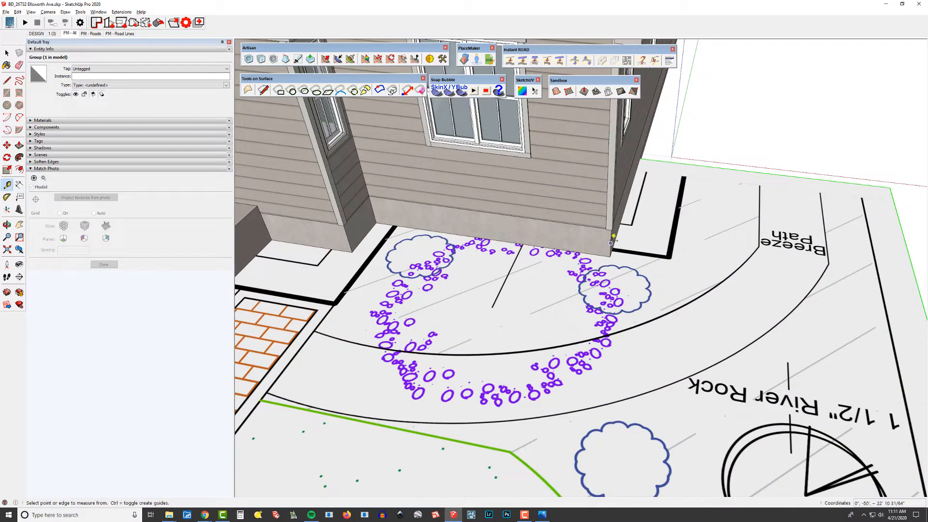
left_click(609, 243)
scroll(543, 236, "down", 3)
middle_click_drag(394, 227, 870, 333, "shift")
scroll(699, 265, "up", 3)
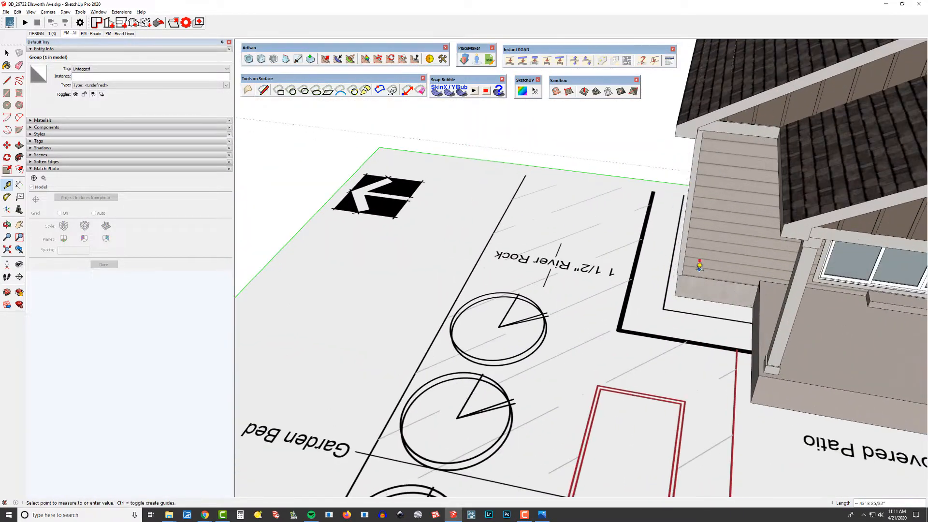
middle_click_drag(695, 309, 768, 346, "shift")
scroll(776, 300, "up", 2)
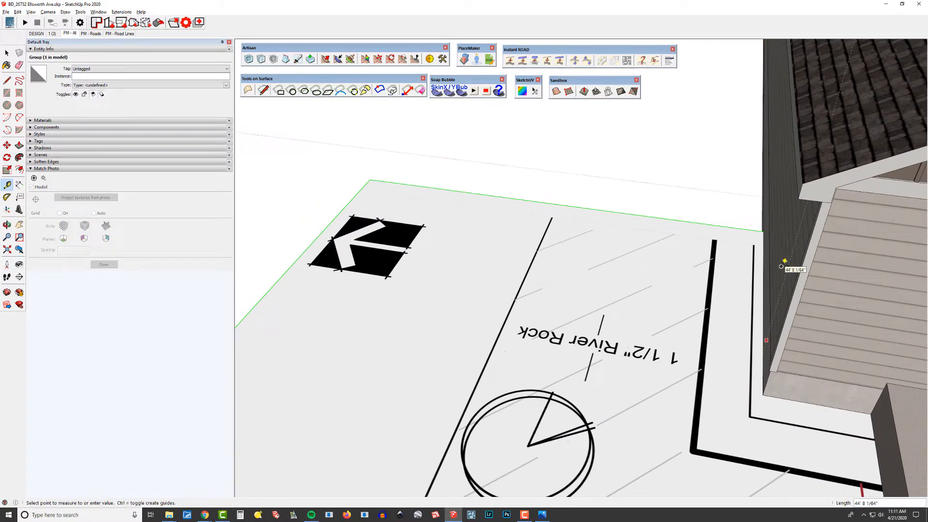
left_click(781, 266)
Open the landscape plan group for editing and hide the rest of the model to expose the drawn house outline
scroll(566, 266, "down", 4)
middle_click_drag(571, 269, 435, 217, "shift")
scroll(435, 218, "down", 3)
middle_click_drag(526, 271, 604, 289)
middle_click_drag(604, 289, 625, 291, "shift")
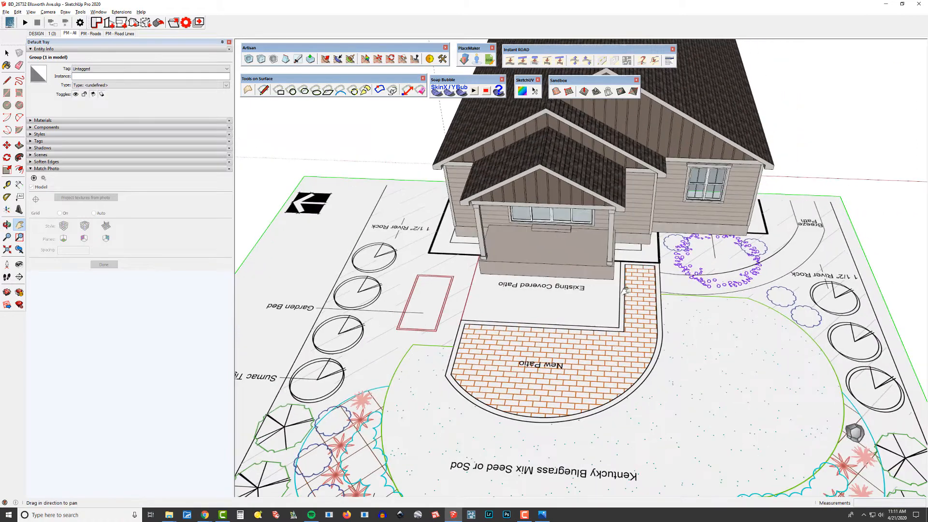
key("space")
double_click(613, 374)
scroll(548, 287, "down", 2)
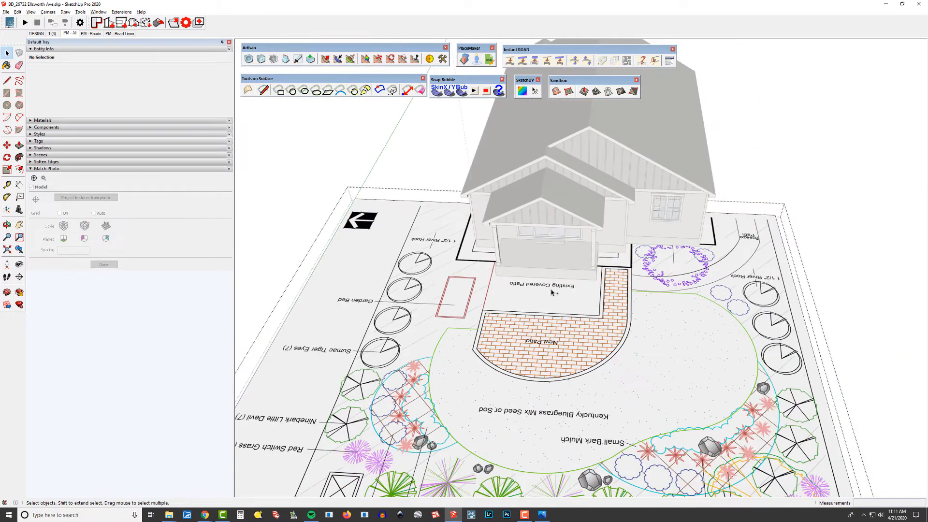
key("i")
middle_click_drag(552, 292, 604, 293)
Measure the full width of the plan's inner house outline and resize the open group to make that width 44'8"
key("t")
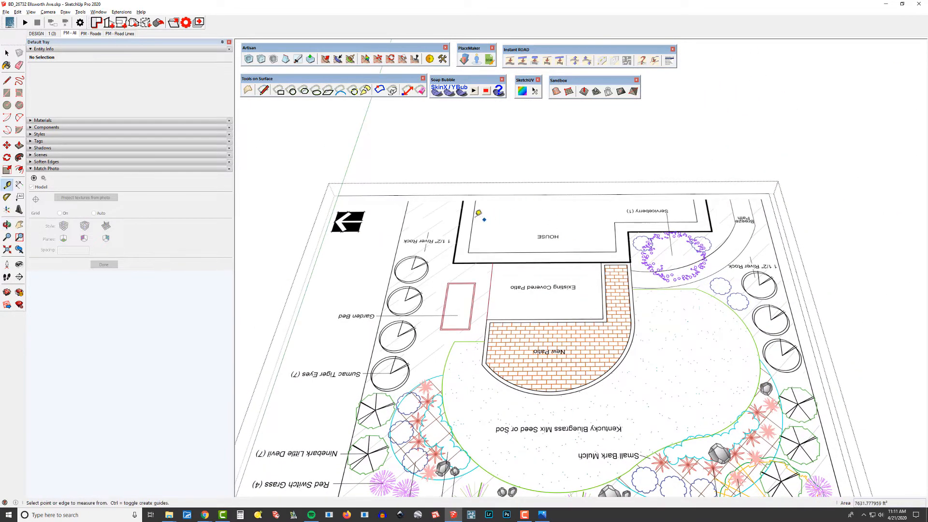
scroll(476, 213, "up", 3)
left_click(474, 215)
middle_click_drag(685, 214, 503, 209, "shift")
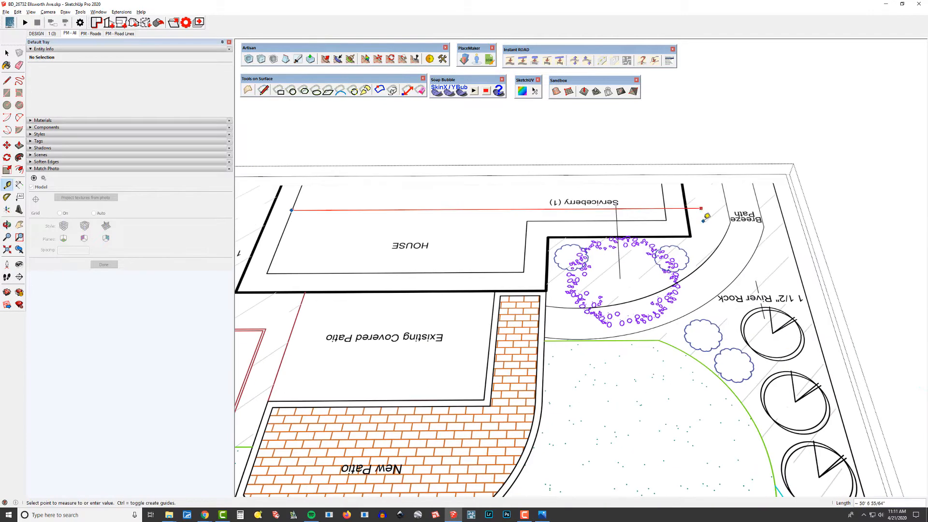
left_click(667, 218)
type("44'8")
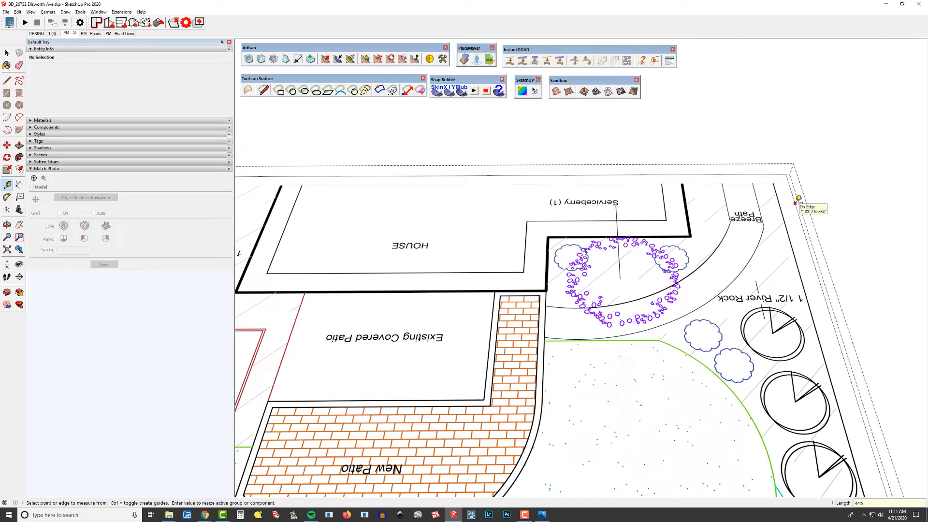
key("Return")
key("Return")
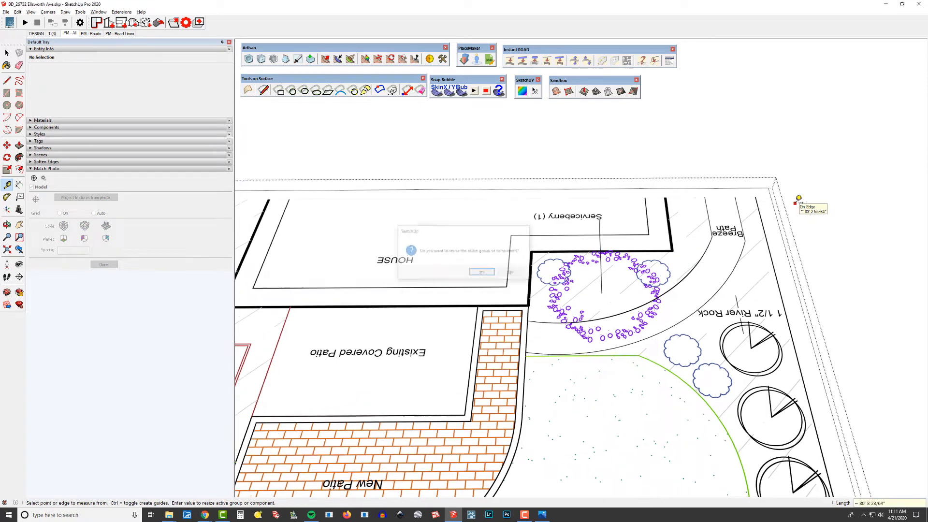
Close the landscape plan group and move it by its inner house-outline corner onto the matching rear corner beside the covered patio
key("space")
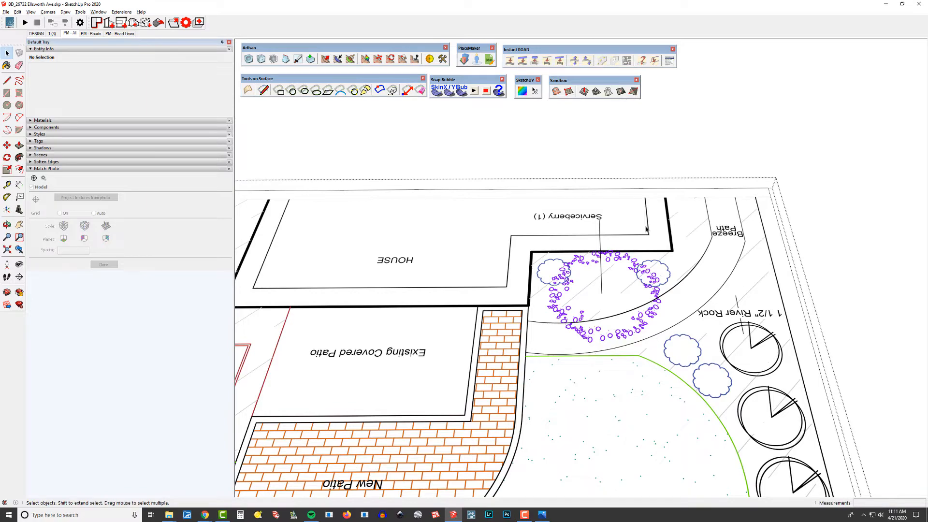
key("Escape")
scroll(536, 241, "down", 4)
left_click(582, 320)
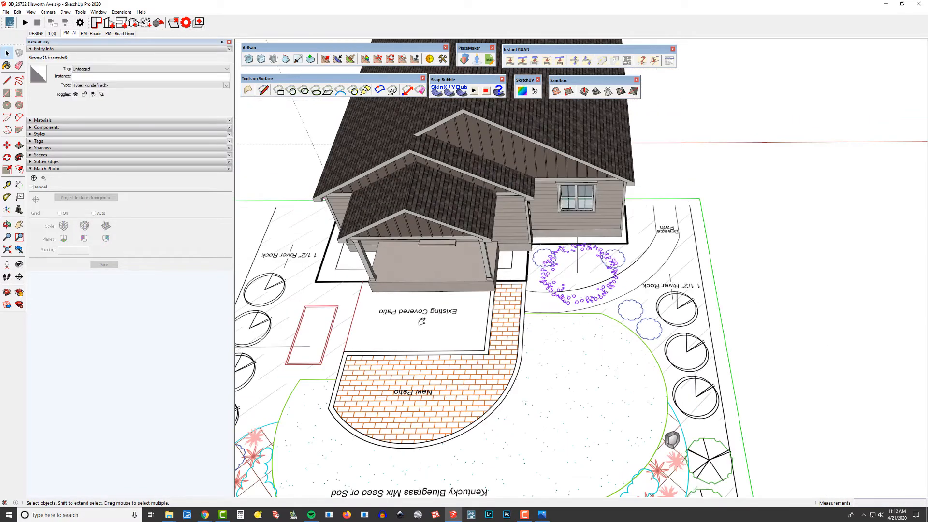
scroll(381, 288, "up", 4)
mouse_move(372, 283)
middle_mouse_down("shift")
mouse_move(540, 282)
mouse_move(554, 261)
mouse_move(632, 260)
mouse_move(464, 276)
mouse_move(582, 275)
middle_mouse_up("shift")
key("m")
left_click(525, 269)
left_click(529, 228)
Try shifting the landscape plan group away from the rear of the house
scroll(533, 232, "down", 4)
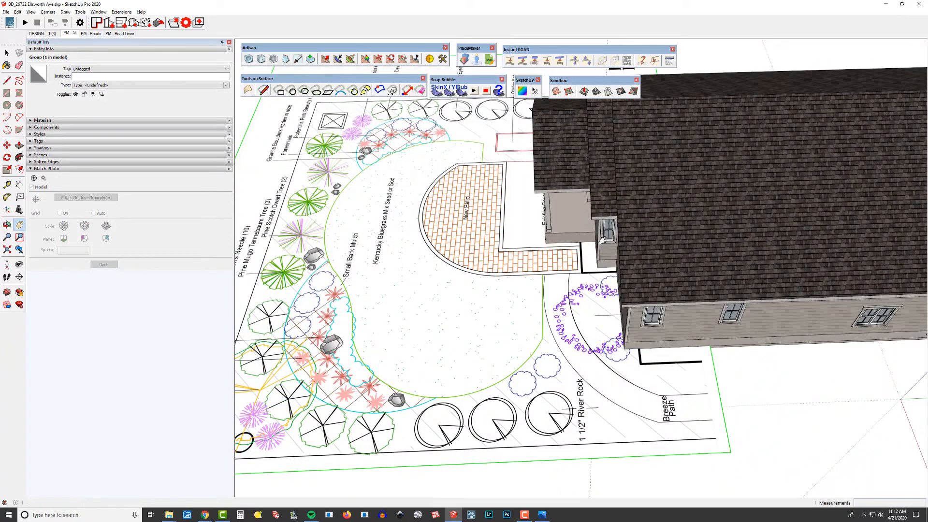
scroll(602, 240, "up", 4)
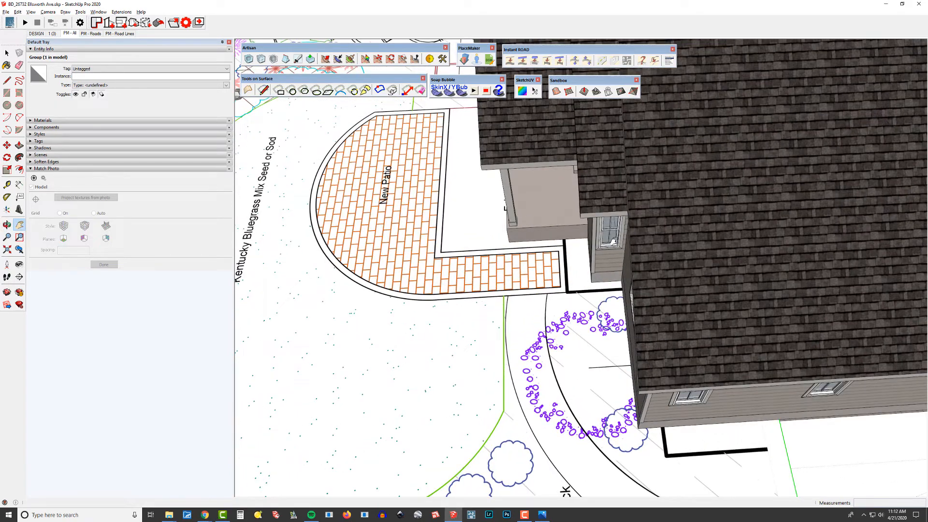
scroll(612, 255, "down", 2)
key("m")
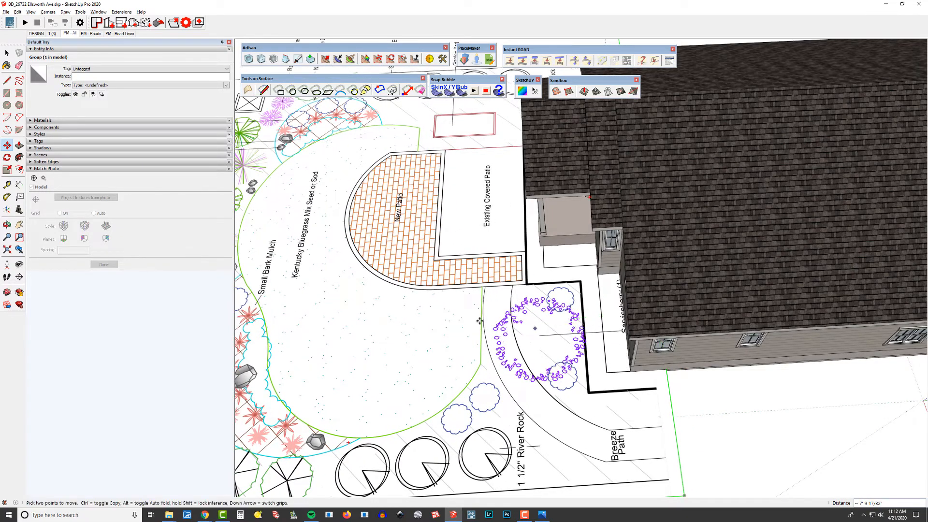
middle_click_drag(479, 321, 536, 327)
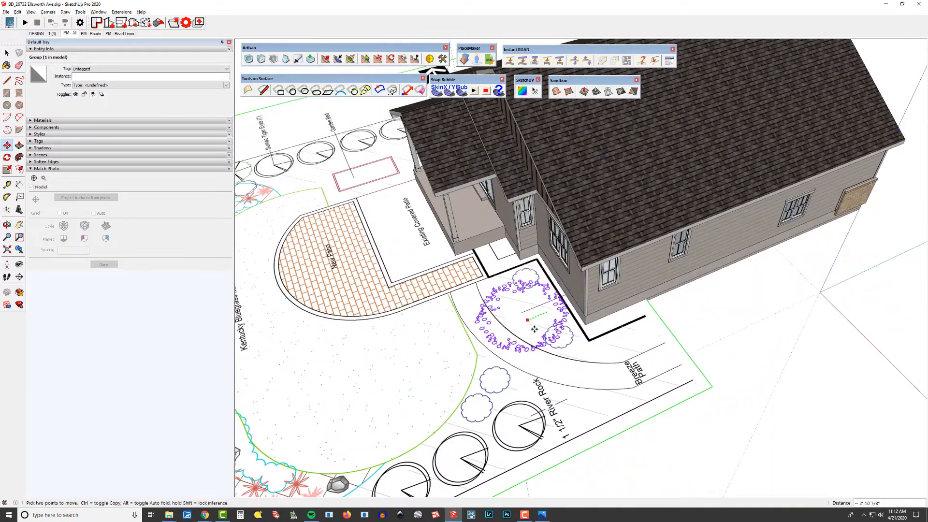
middle_click_drag(534, 329, 744, 268)
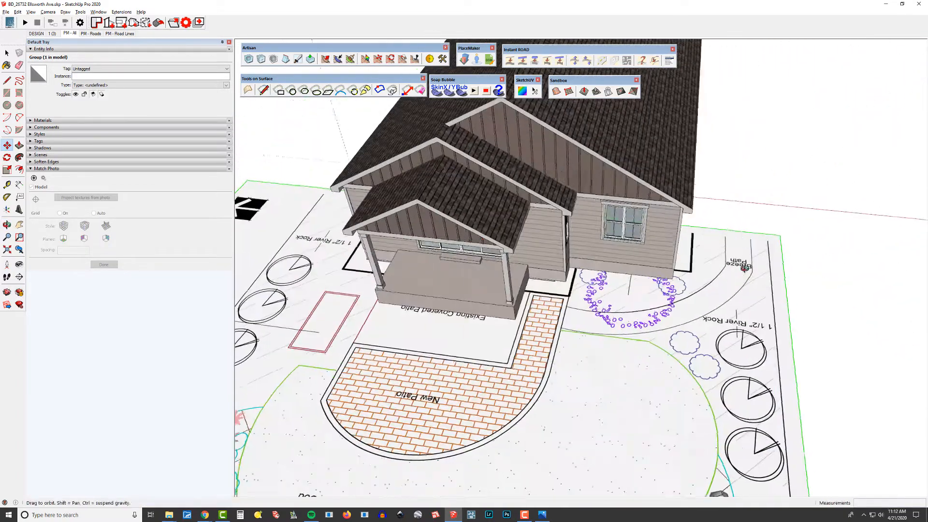
Examine how the plan's house outline lines up with the rear walls, covered patio and corner near the Breeze Path
scroll(644, 275, "up", 2)
scroll(644, 275, "down", 2)
middle_click_drag(644, 275, 690, 281)
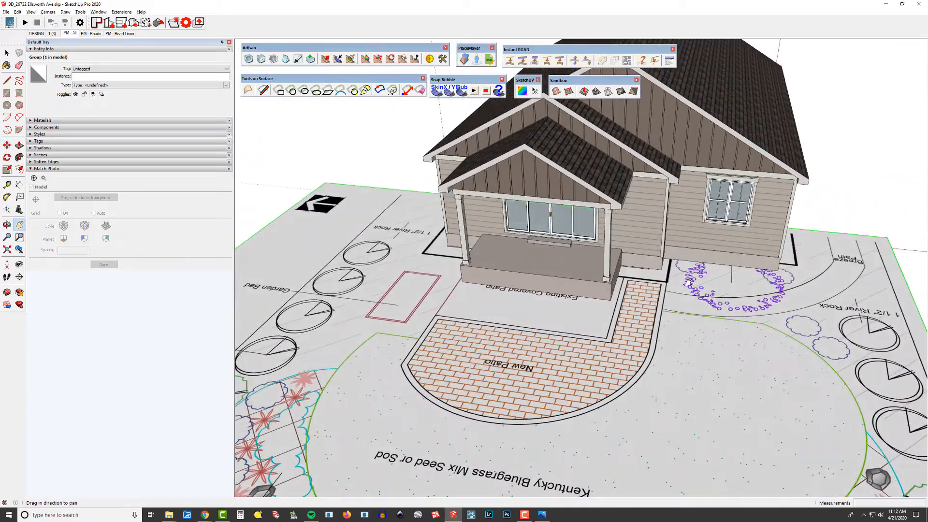
scroll(688, 282, "up", 3)
scroll(653, 328, "down", 5)
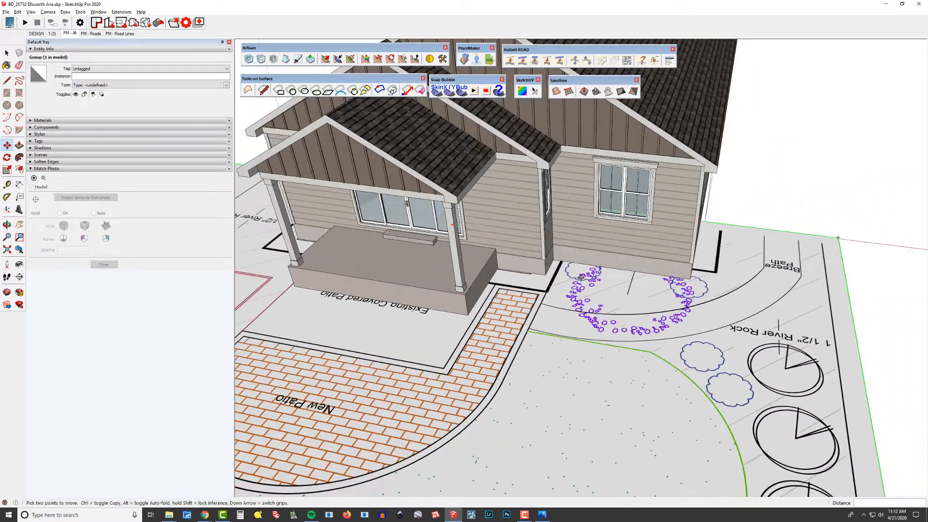
scroll(653, 328, "up", 3)
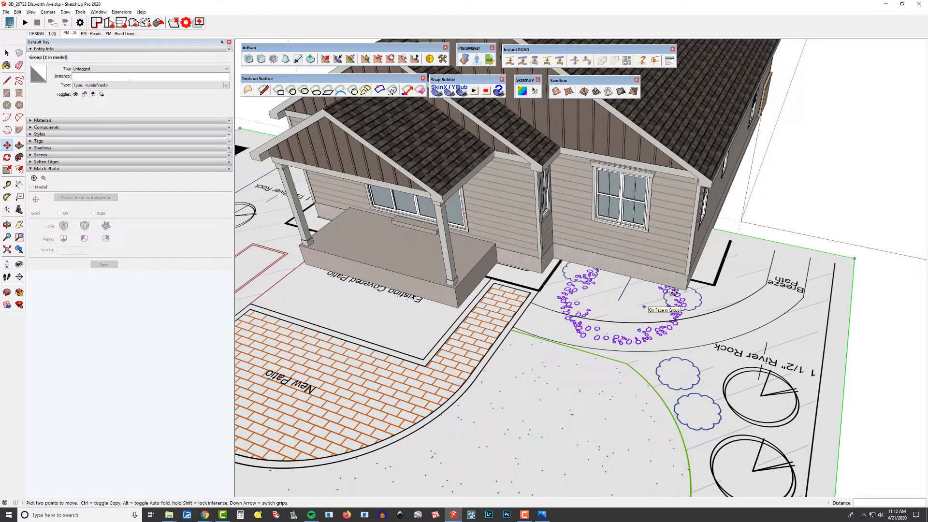
scroll(644, 307, "down", 5)
scroll(742, 295, "up", 4)
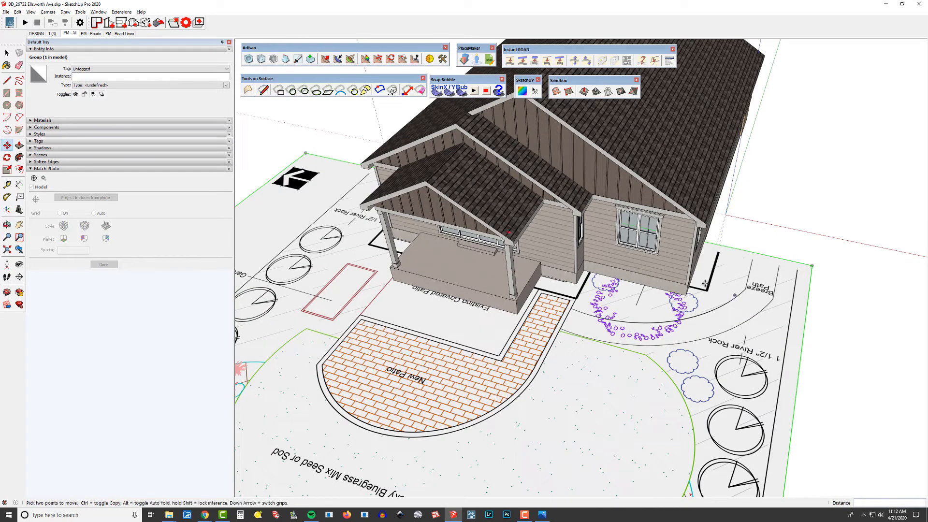
scroll(652, 256, "down", 2)
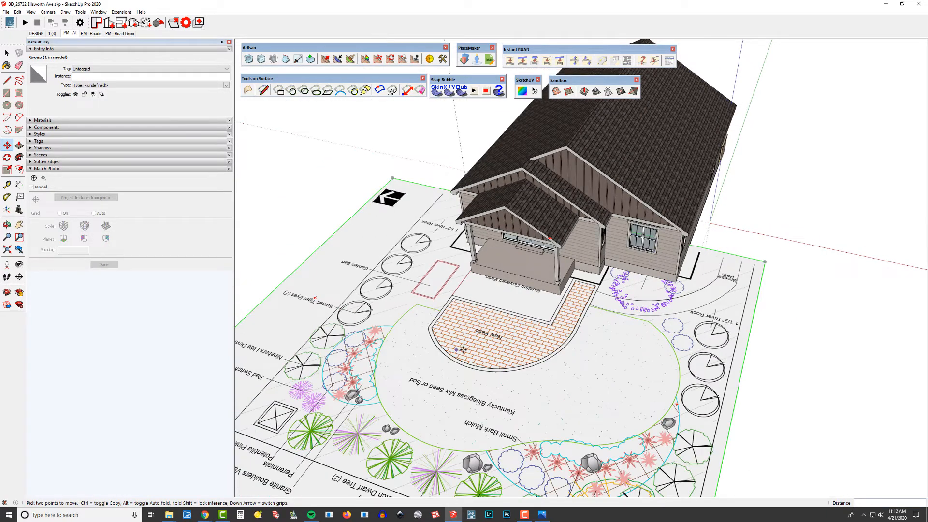
Move the landscape plan group about 7' toward the house, then nudge it to line up the New Patio's inner edge with the covered patio slab
middle_click_drag(463, 349, 354, 331)
scroll(604, 261, "up", 3)
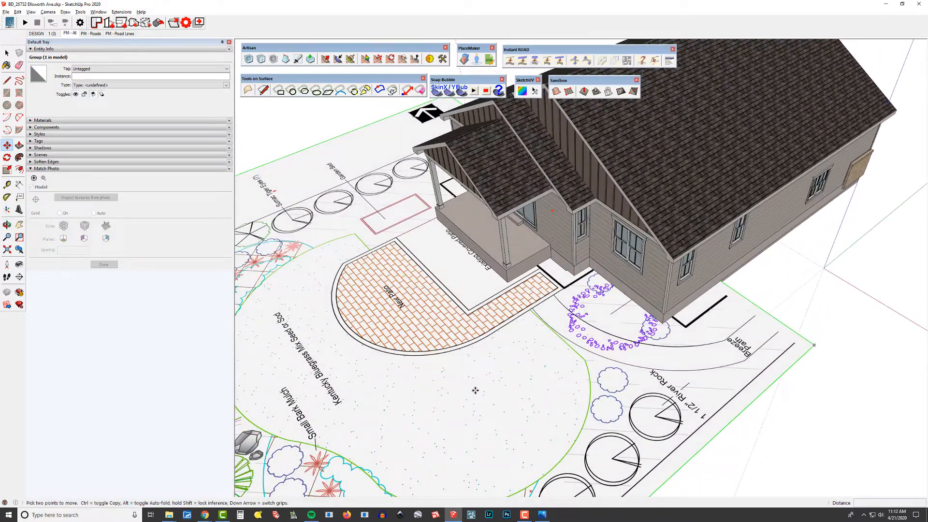
left_click(475, 390)
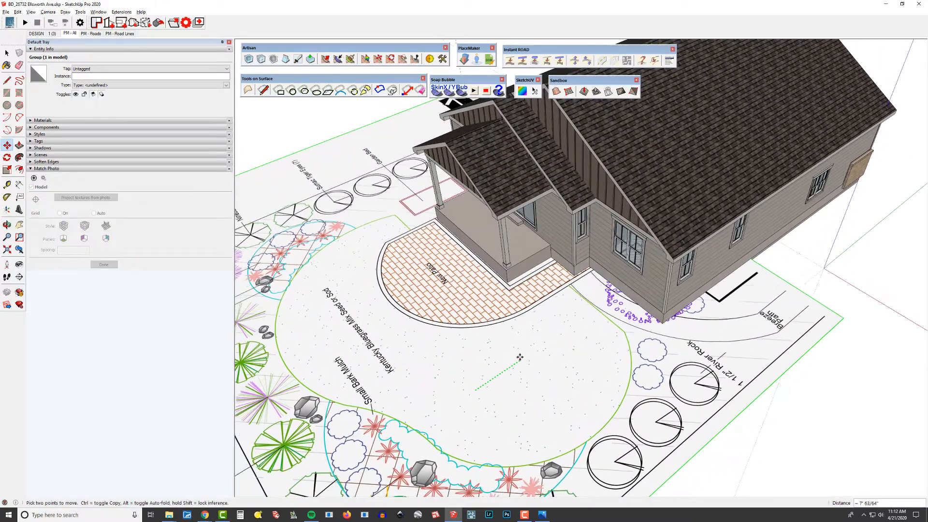
left_click(520, 359)
scroll(521, 316, "up", 5)
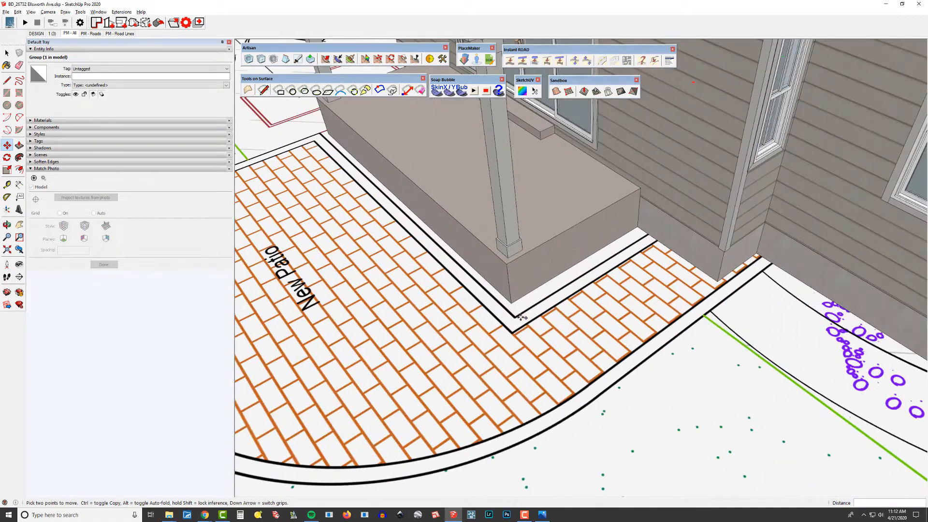
left_click(515, 317)
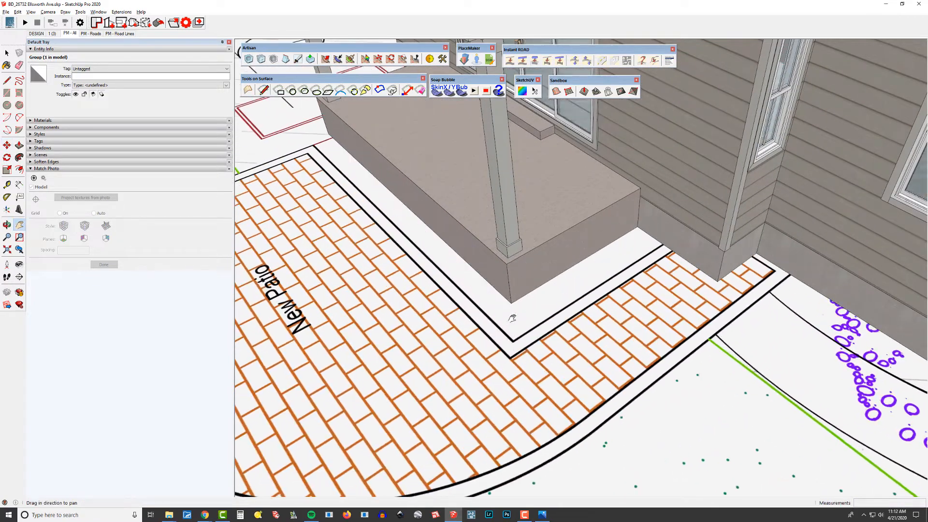
Examine how the plan's New Patio border and garden bed side line up with the covered patio slab and the rear walls
scroll(511, 303, "up", 2)
scroll(632, 338, "down", 6)
middle_click_drag(534, 306, 746, 222)
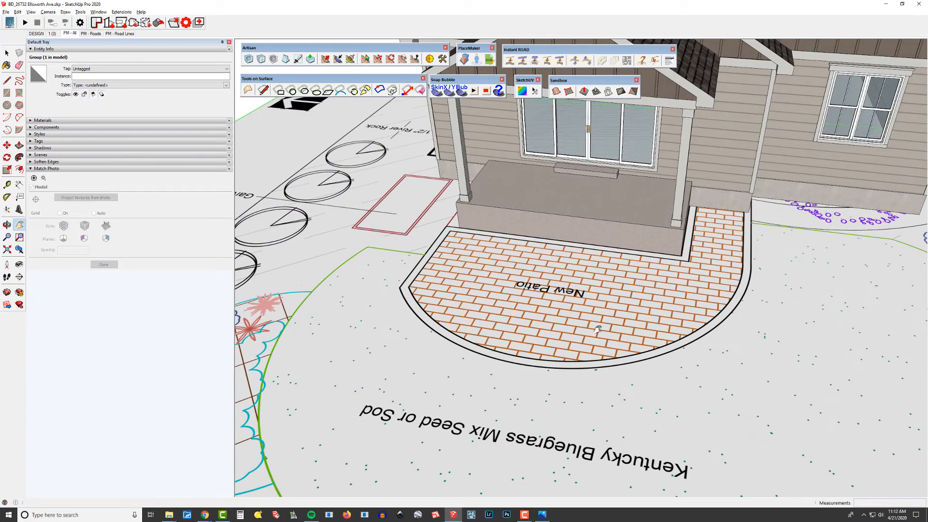
scroll(497, 264, "down", 3)
middle_click_drag(483, 260, 720, 275)
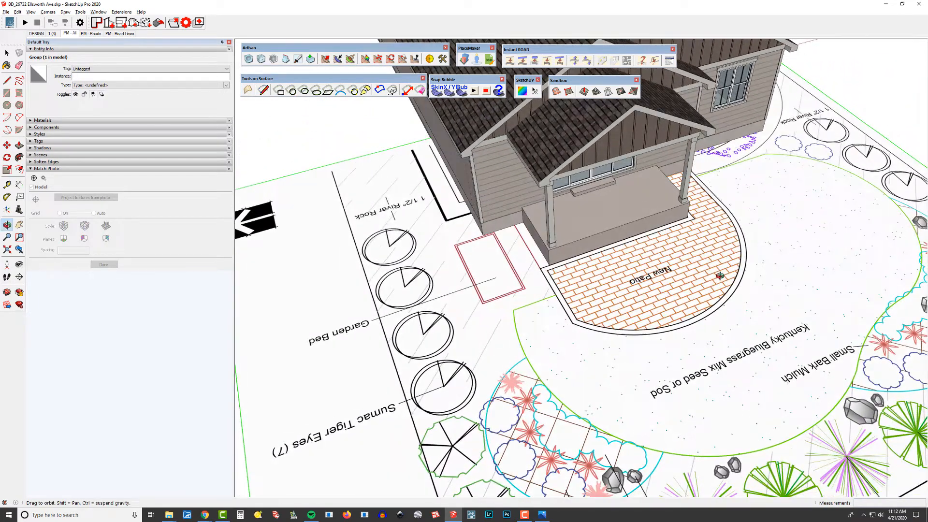
middle_click_drag(604, 269, 603, 269, "shift")
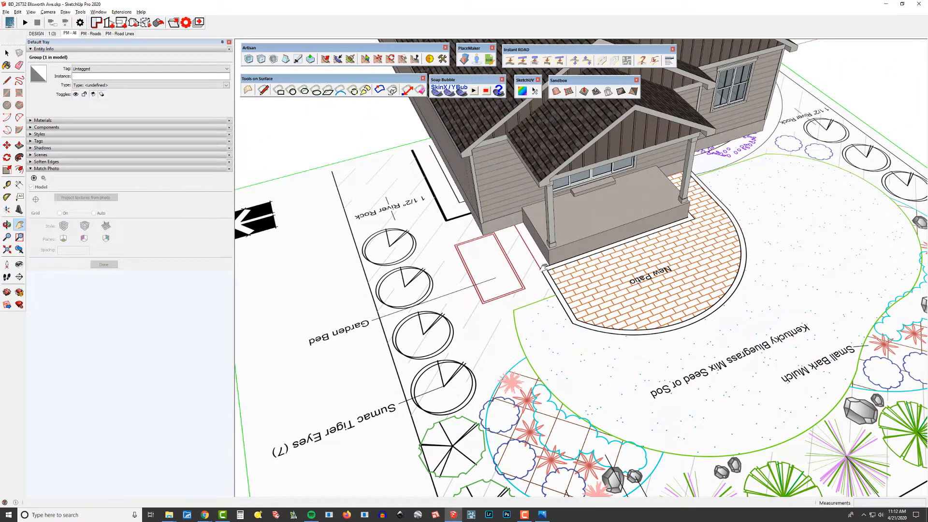
scroll(545, 264, "up", 3)
scroll(545, 264, "down", 2)
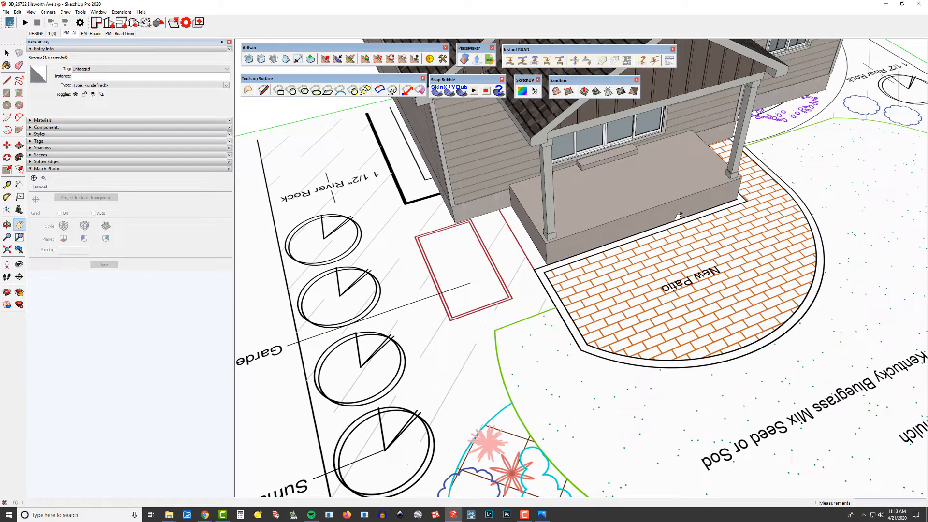
scroll(560, 256, "down", 4)
middle_click_drag(559, 257, 399, 191, "shift")
scroll(521, 244, "down", 2)
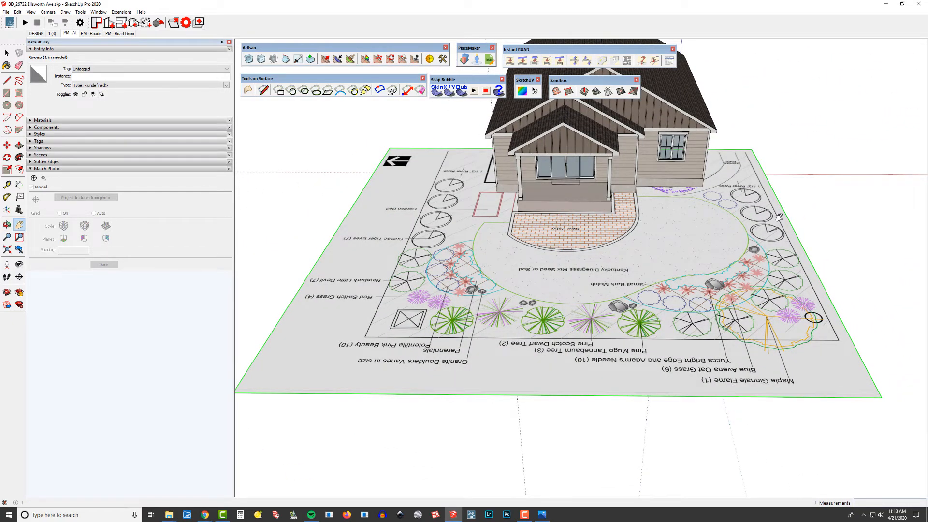
middle_click_drag(778, 218, 677, 295)
scroll(659, 309, "up", 4)
key("m")
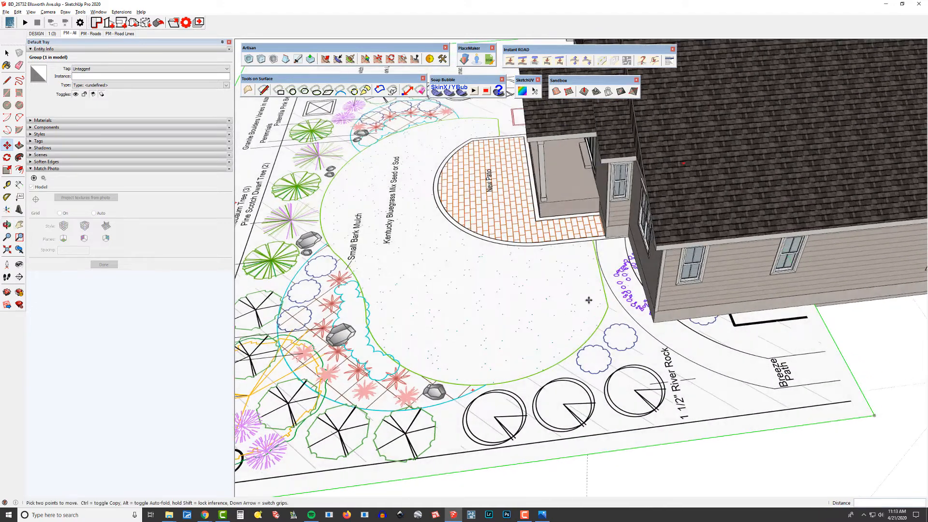
left_click(585, 300)
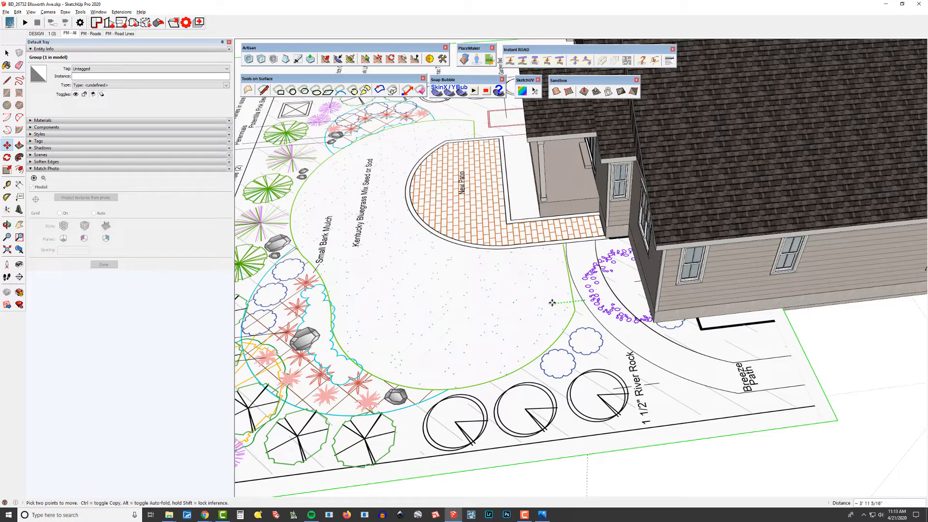
key("Escape")
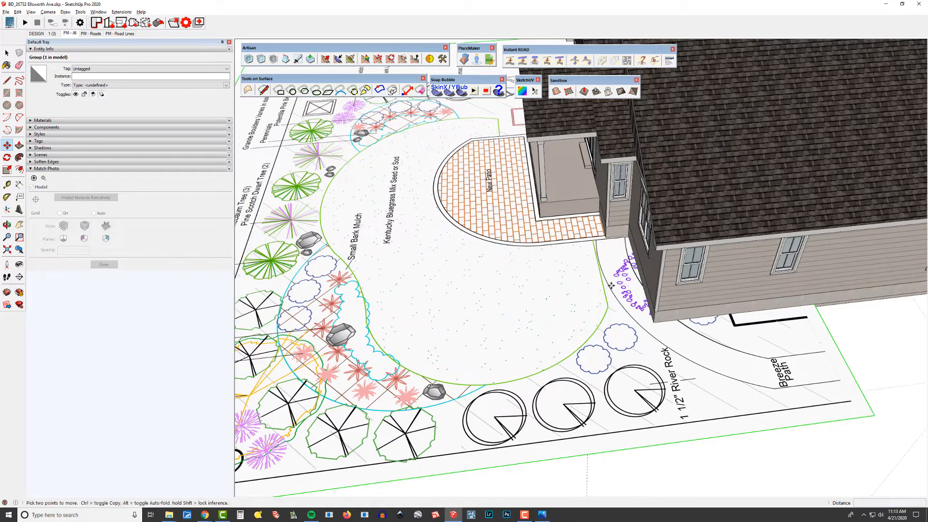